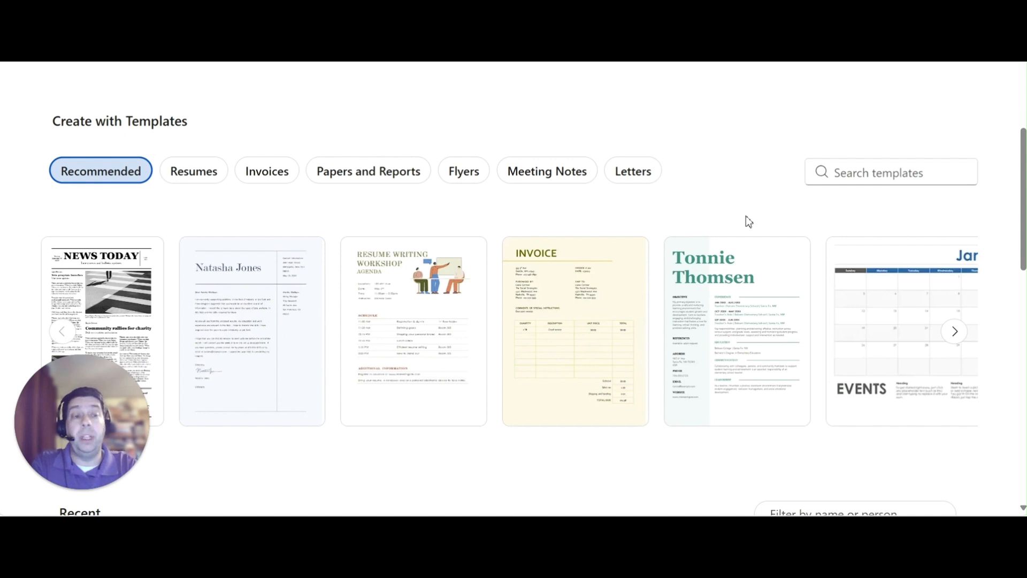
# Step: Search the Word templates for "menu" and browse the resulting menu designs
pyautogui.click(879, 172)
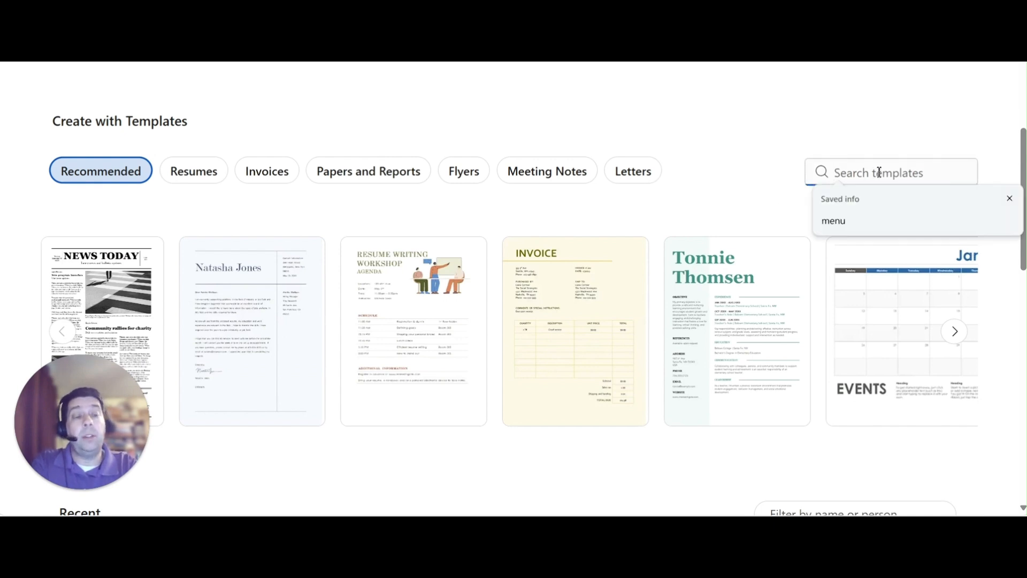
pyautogui.click(844, 222)
pyautogui.press('Return')
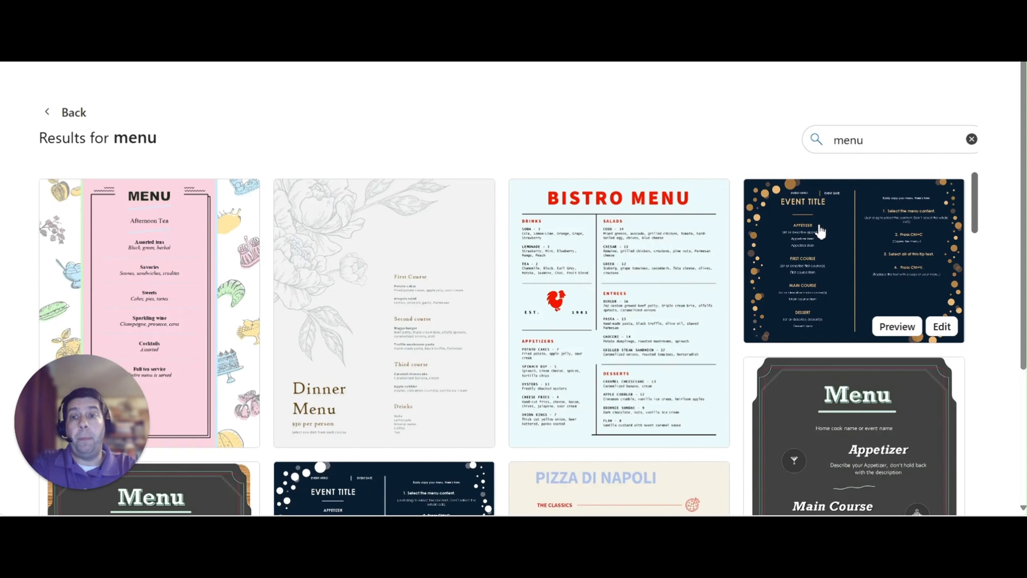
pyautogui.scroll(-1, 704, 320)
pyautogui.scroll(-4, 704, 321)
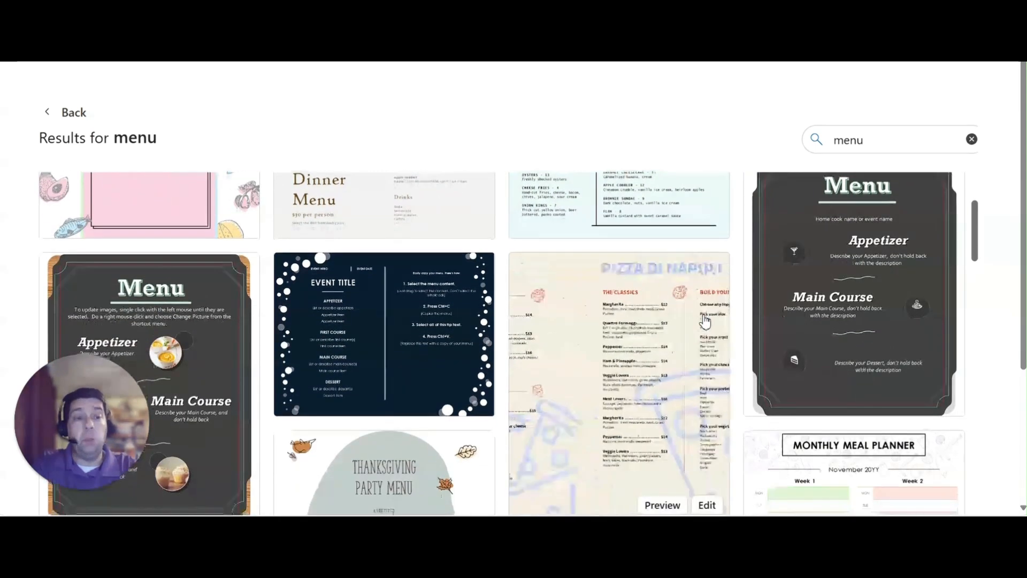
pyautogui.scroll(5, 704, 321)
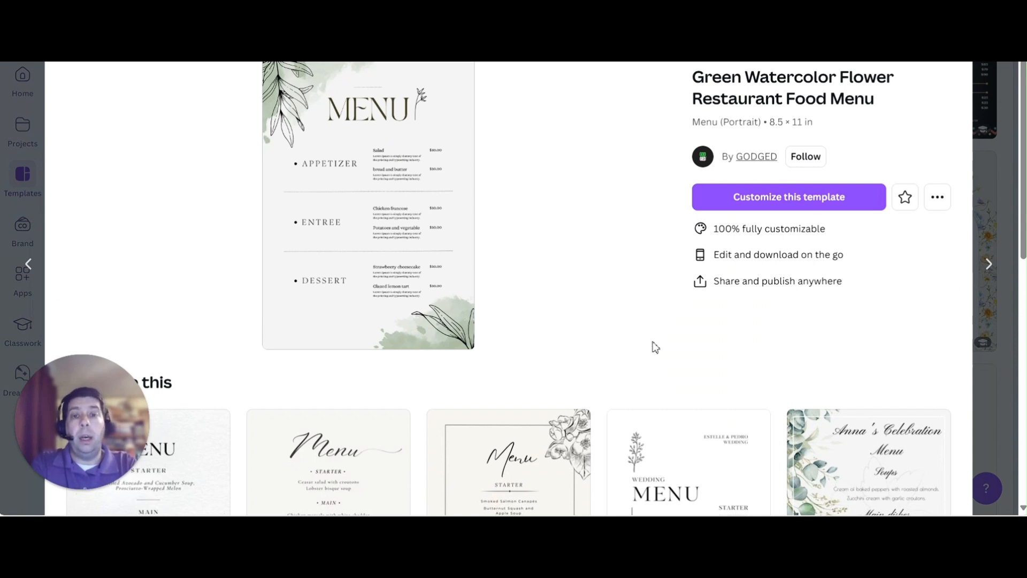
# Step: Switch to the Ford's Grill menu PDF and examine its appetizer, entree and dessert sections, including the options and point values
pyautogui.moveTo(738, 529)
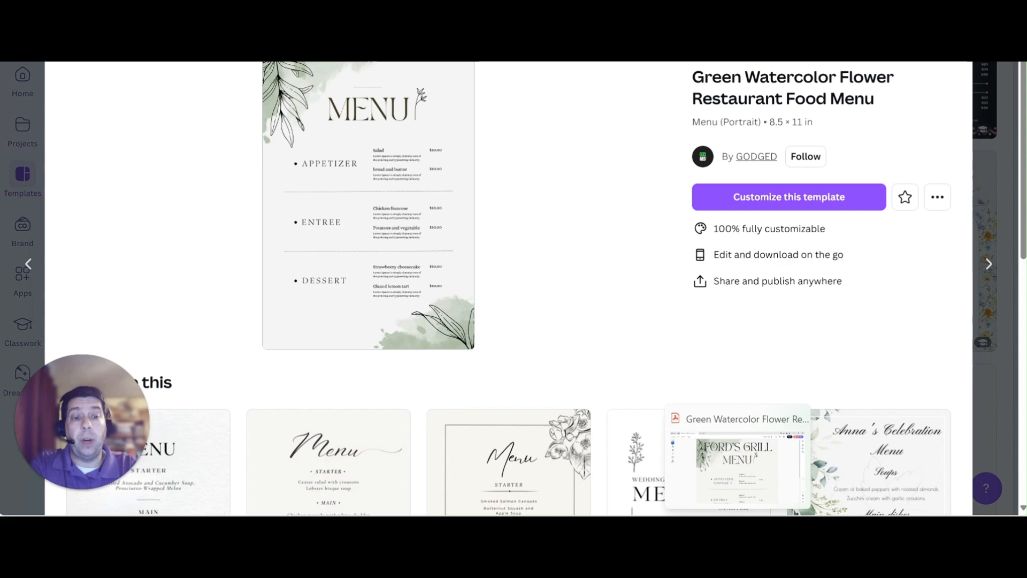
pyautogui.click(738, 529)
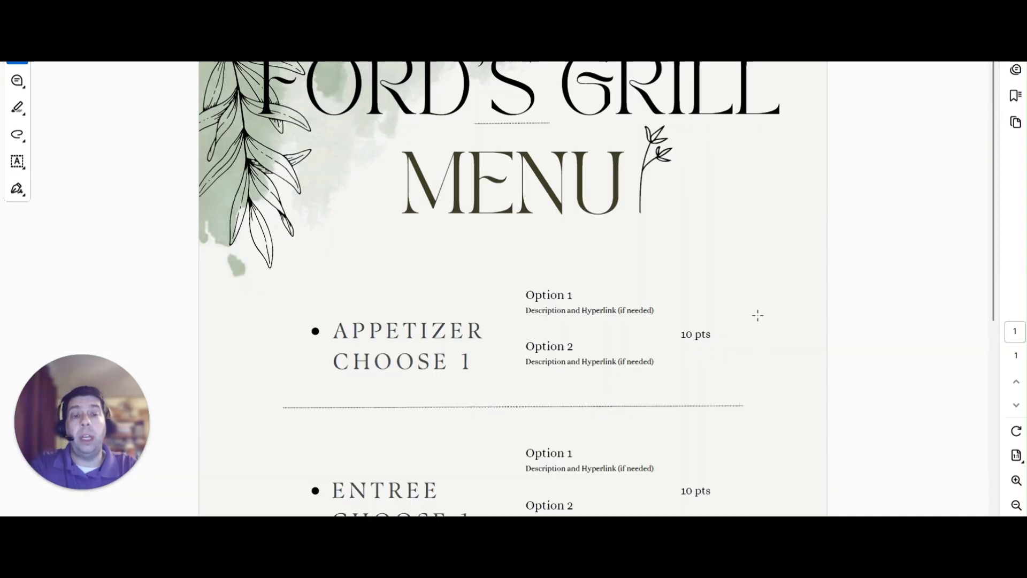
pyautogui.scroll(-1, 758, 316)
pyautogui.scroll(1, 757, 316)
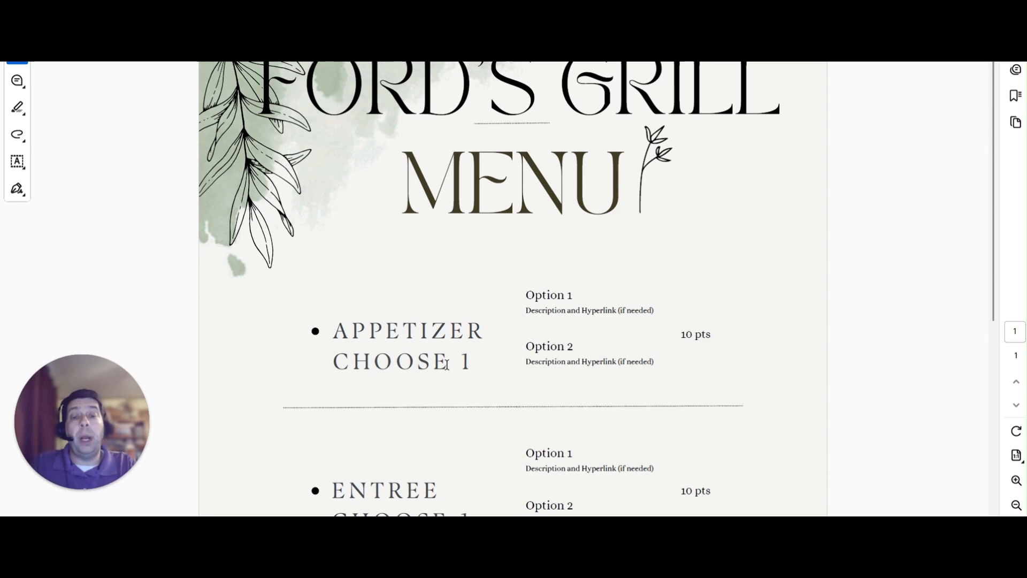
pyautogui.scroll(-2, 415, 378)
pyautogui.scroll(-5, 415, 378)
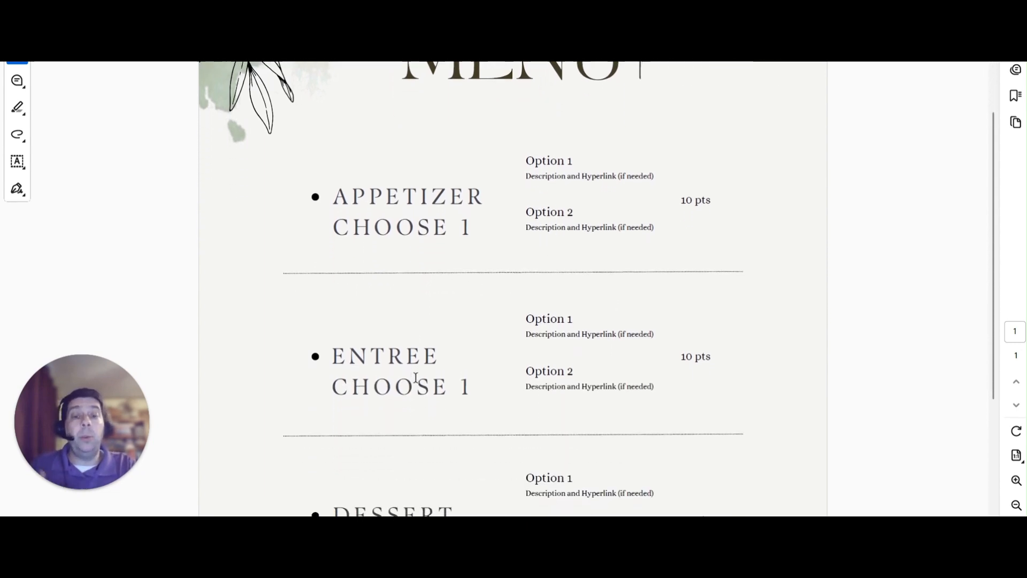
pyautogui.scroll(1, 418, 383)
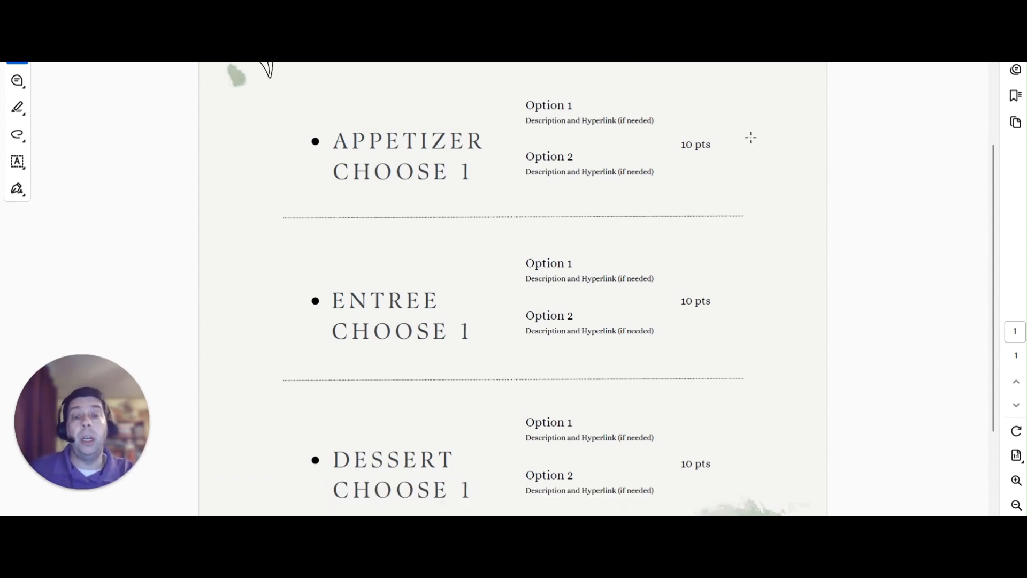
pyautogui.scroll(1, 706, 244)
pyautogui.scroll(-3, 706, 244)
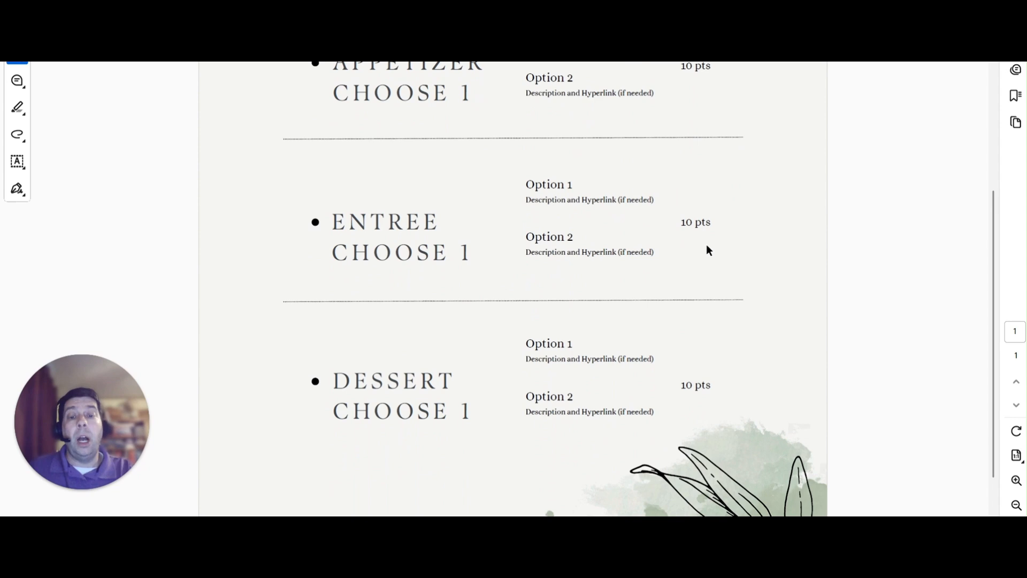
pyautogui.scroll(5, 706, 244)
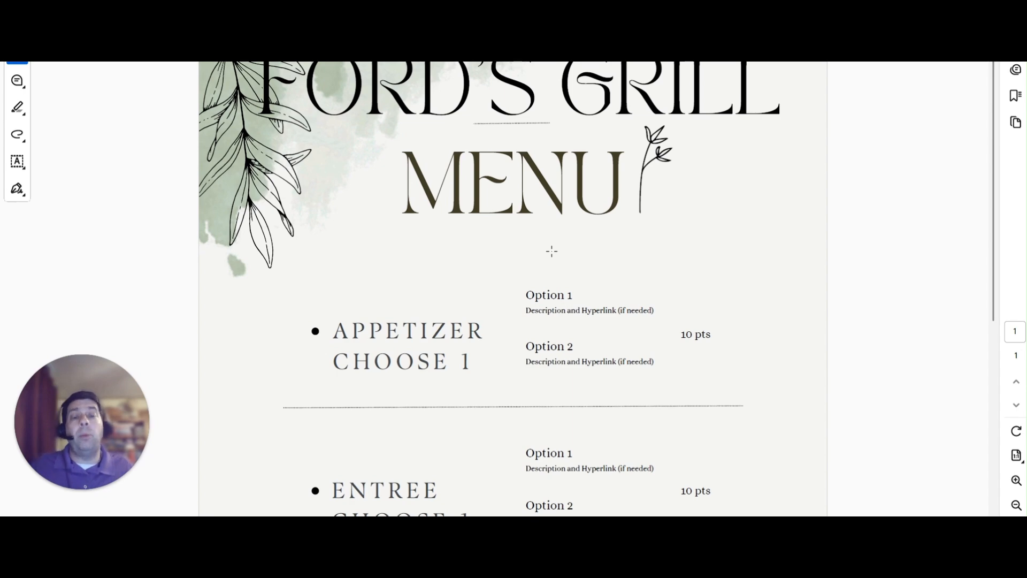
pyautogui.scroll(-5, 551, 251)
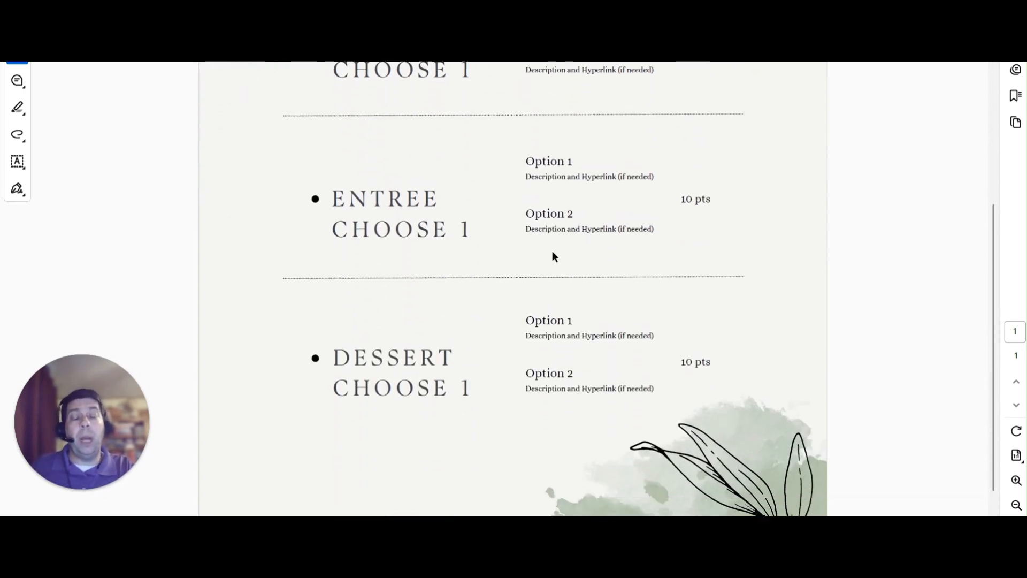
pyautogui.scroll(5, 553, 252)
pyautogui.scroll(2, 552, 251)
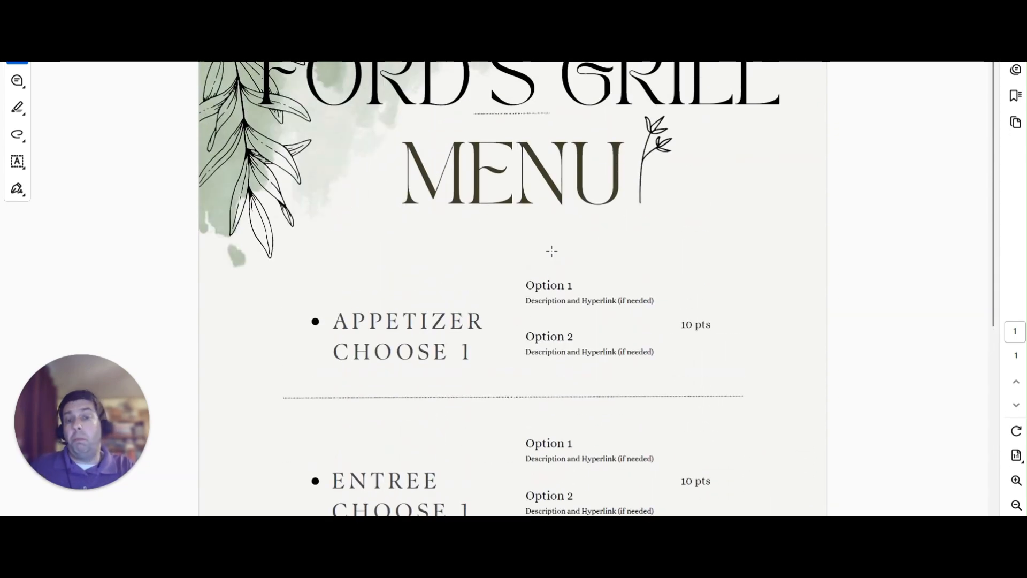
pyautogui.scroll(-5, 551, 251)
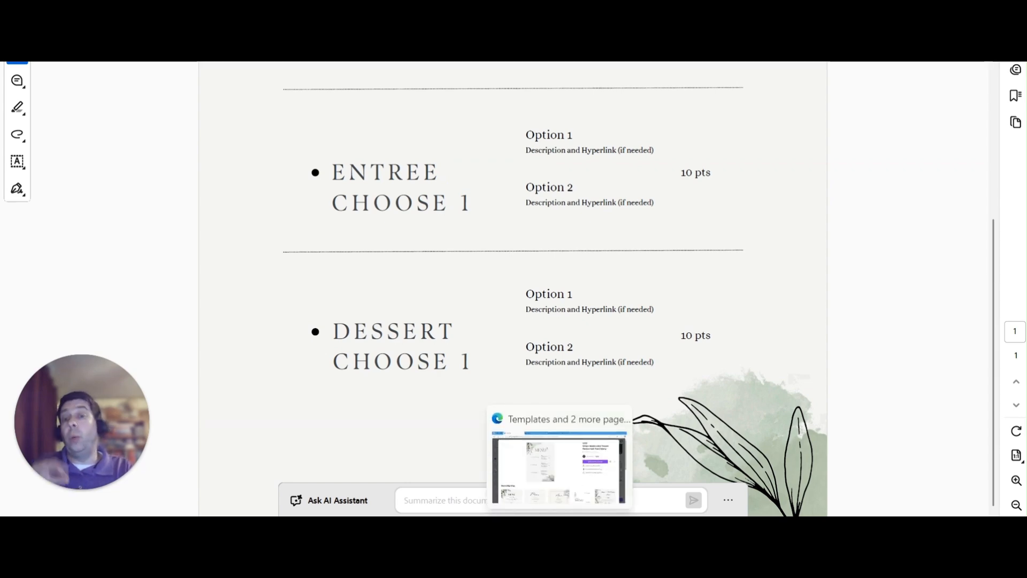
# Step: Switch to the Learning Menu Template document in Google Docs and place the cursor on the blank page's first line
pyautogui.click(559, 529)
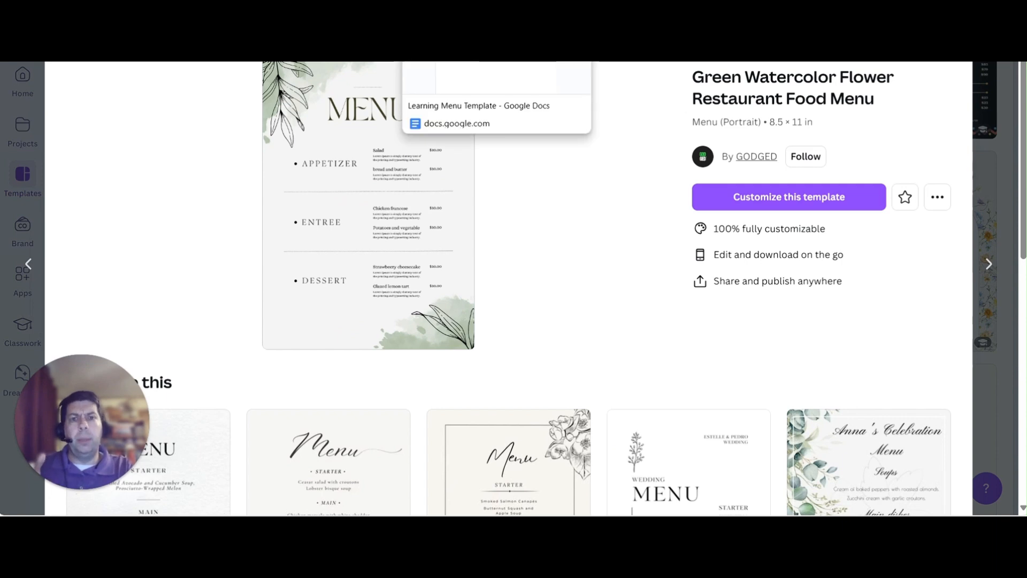
pyautogui.click(454, 62)
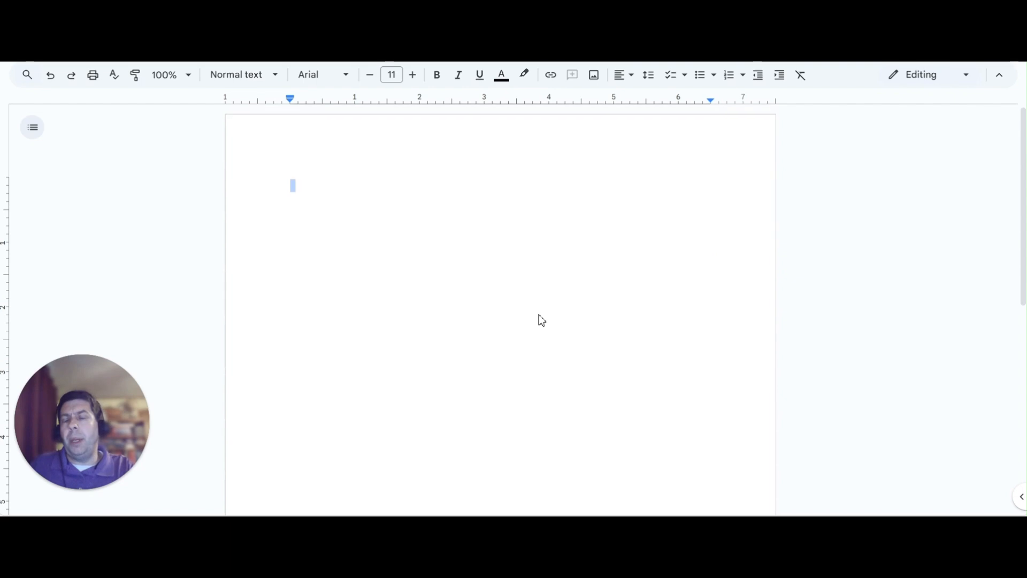
pyautogui.rightClick(482, 281)
pyautogui.rightClick(338, 221)
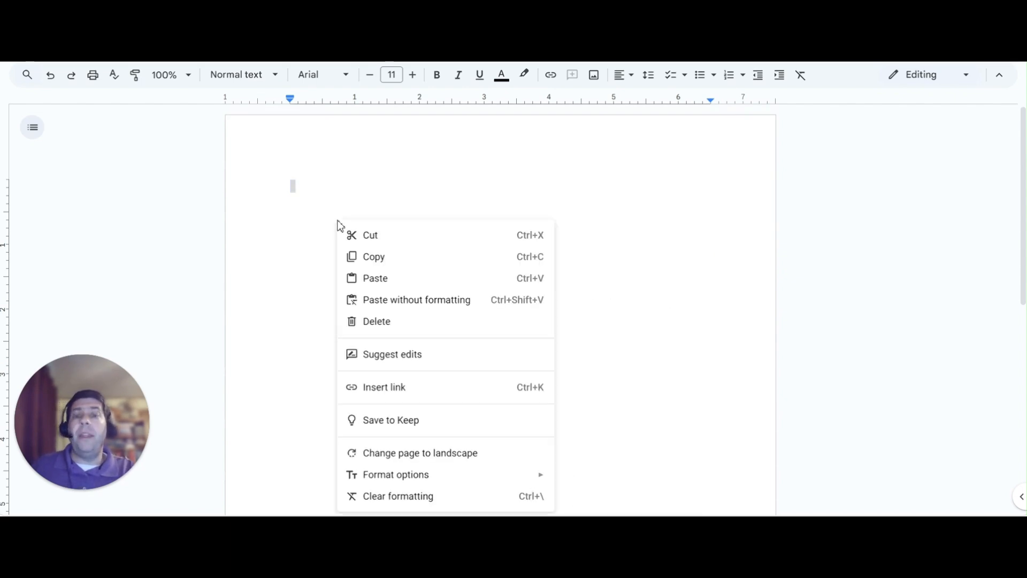
pyautogui.click(318, 171)
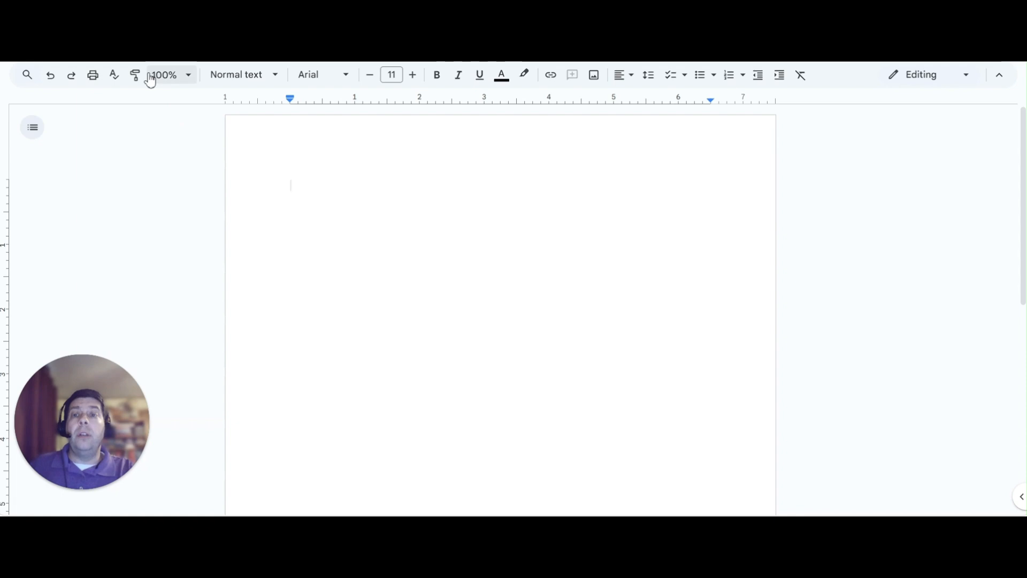
# Step: Insert a table three columns wide and one row high, and add a second row to it
pyautogui.click(131, 51)
pyautogui.moveTo(165, 99)
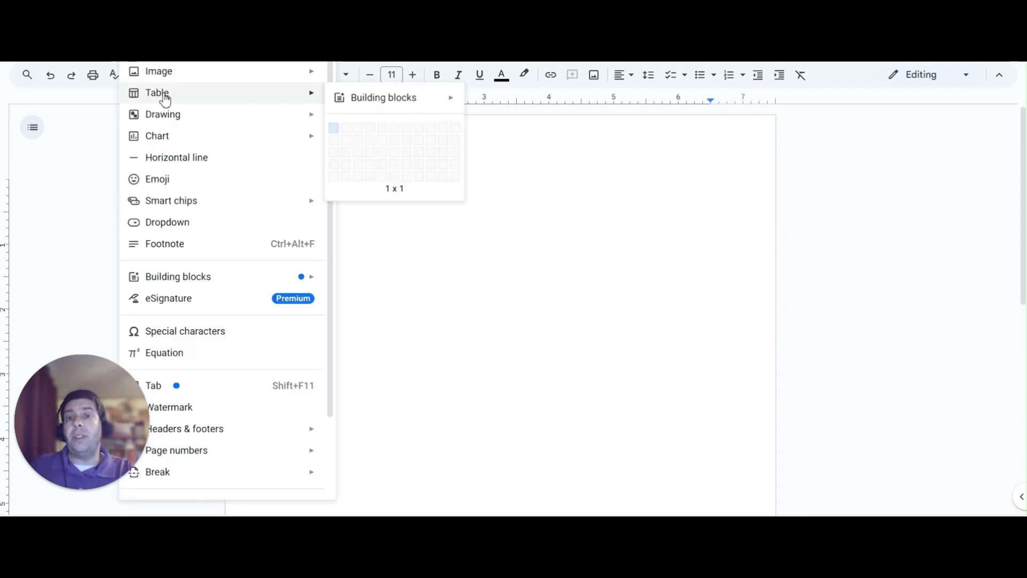
pyautogui.click(359, 133)
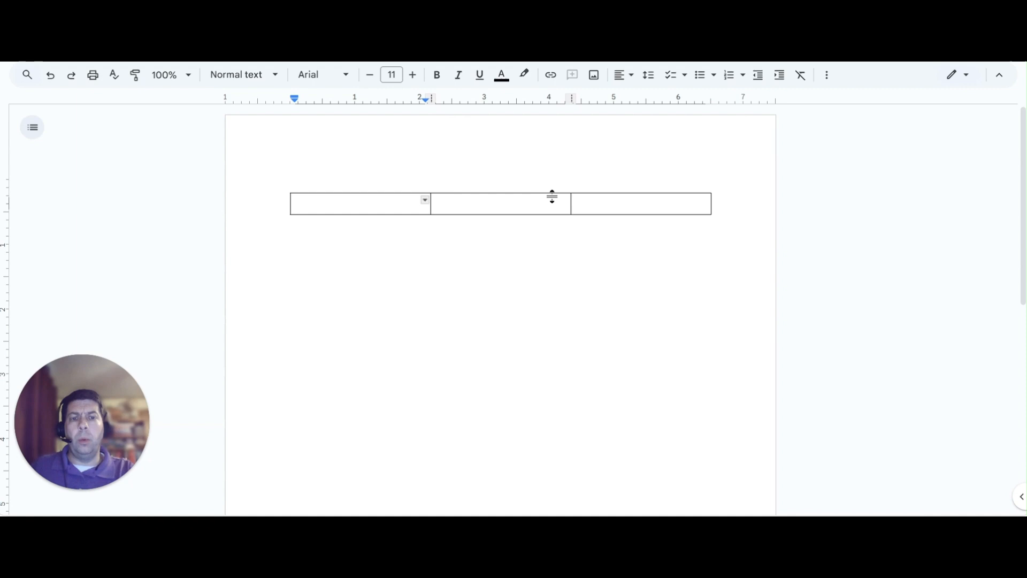
pyautogui.press('Tab')
pyautogui.press('Tab')
pyautogui.press('Tab')
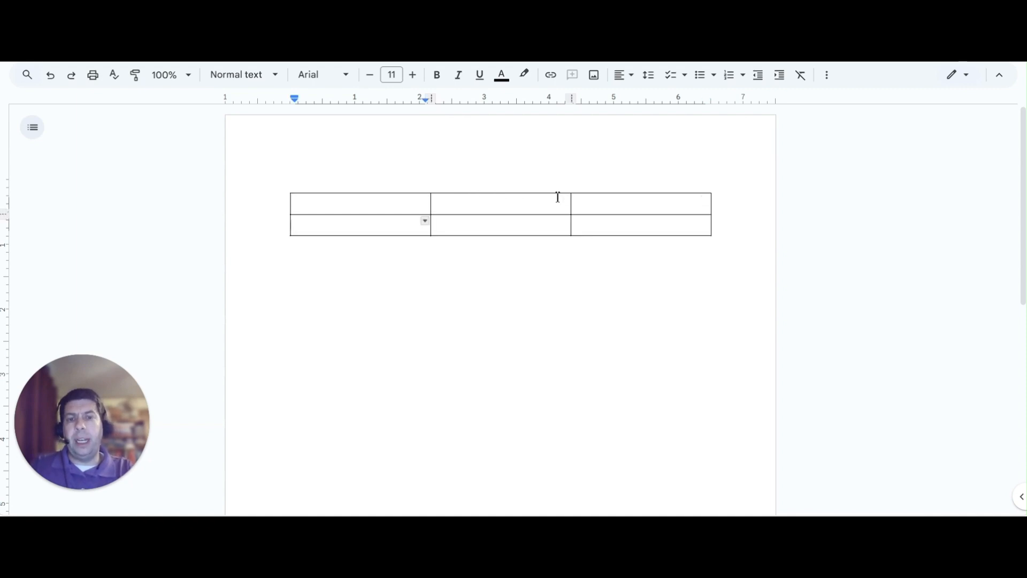
# Step: Merge the three cells of the table's first row into one
pyautogui.moveTo(293, 202); pyautogui.dragTo(626, 196)
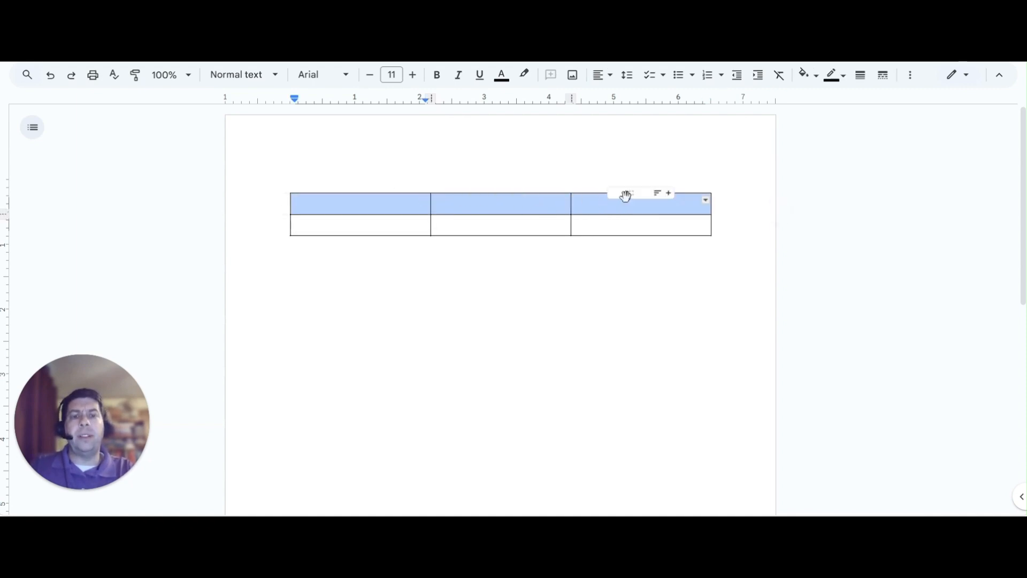
pyautogui.rightClick(522, 213)
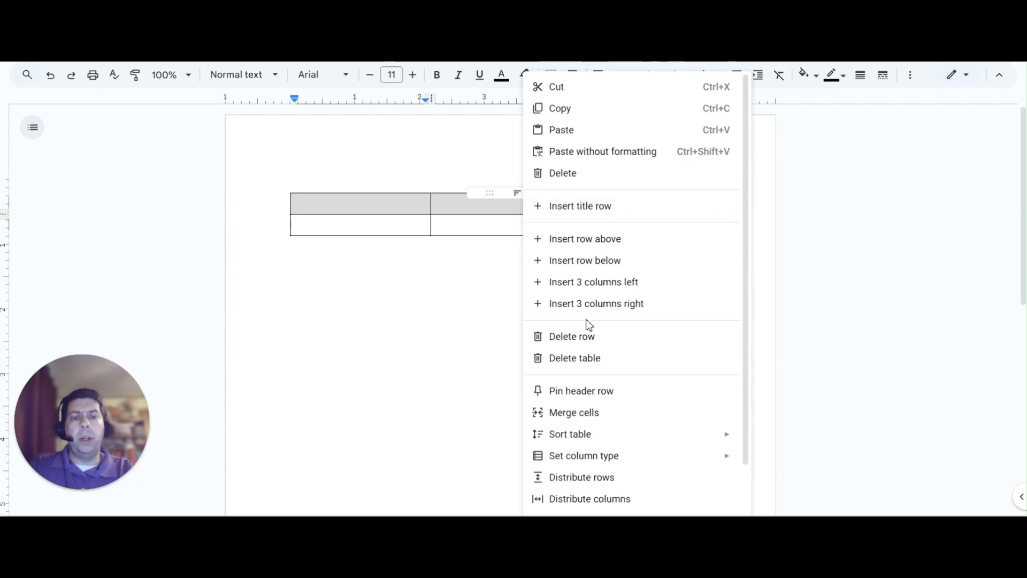
pyautogui.click(582, 412)
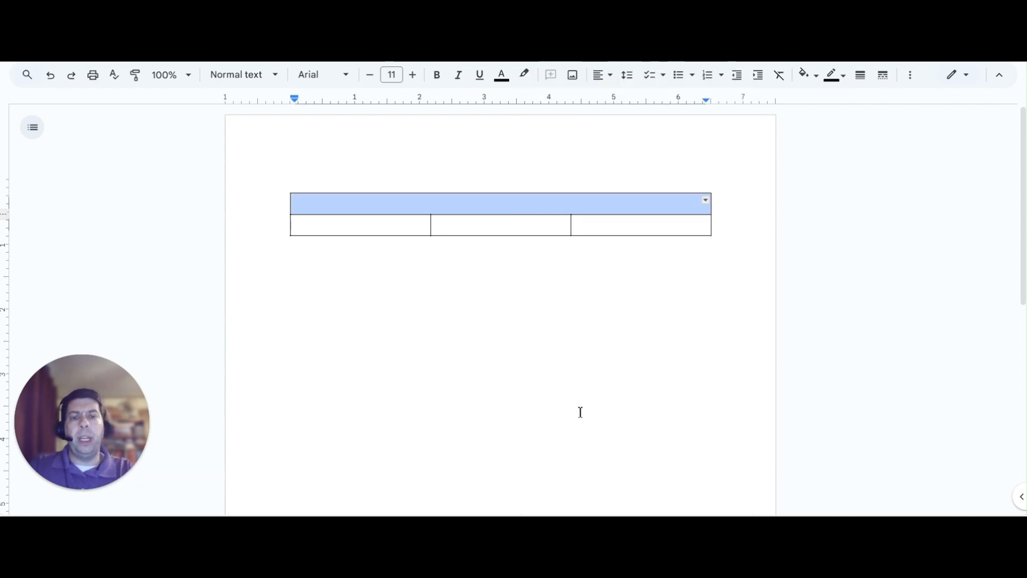
# Step: Set the font in the merged first row to Impact
pyautogui.click(510, 207)
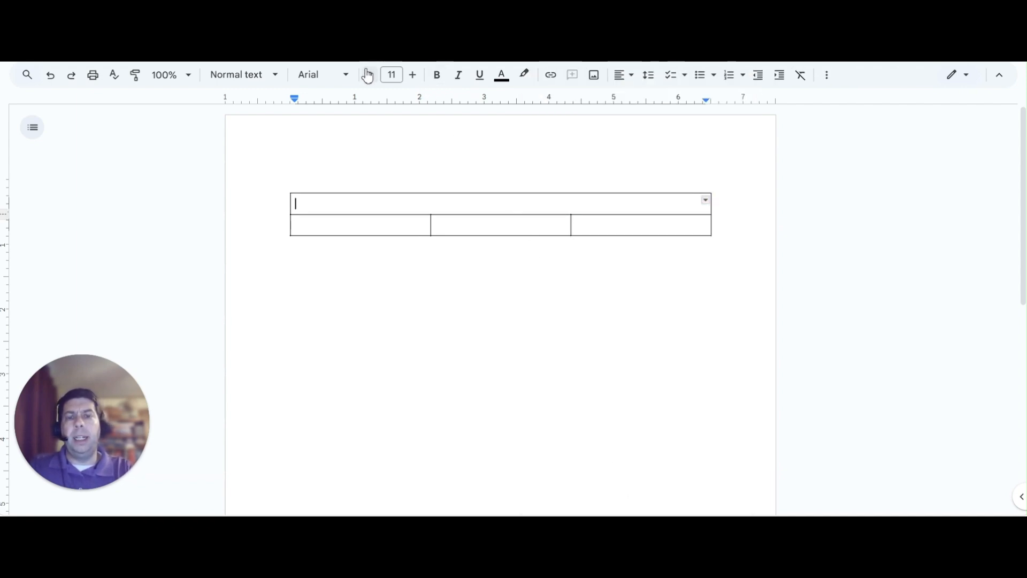
pyautogui.click(341, 75)
pyautogui.moveTo(349, 308)
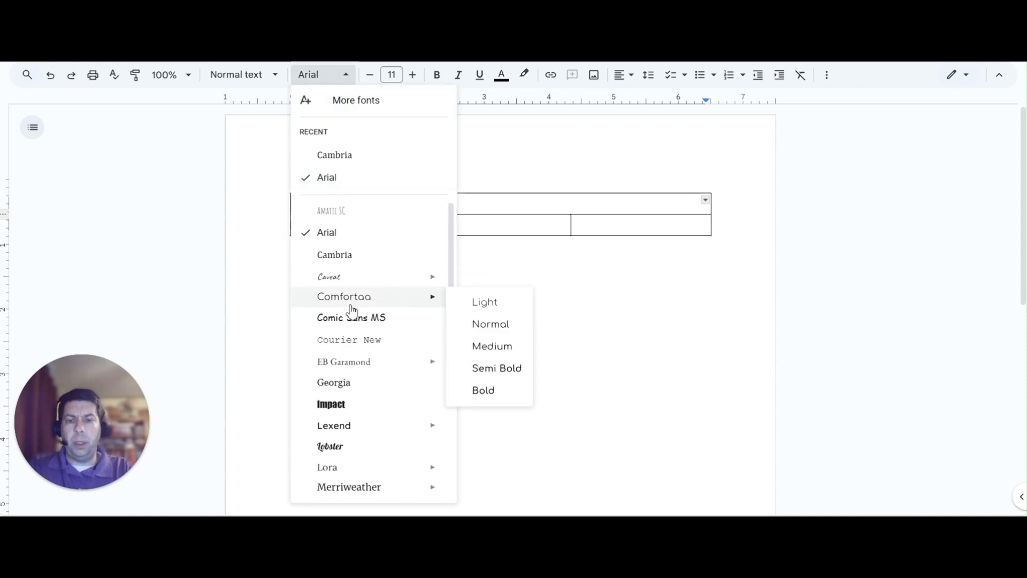
pyautogui.click(340, 407)
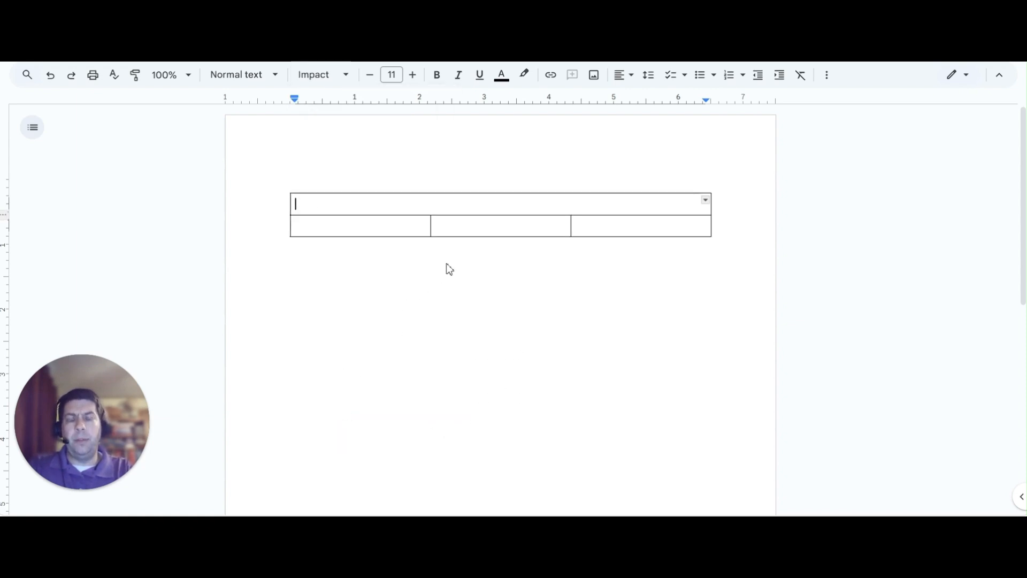
# Step: Set the font size to 22 and enter the title "Ford's Grill" in the merged row
pyautogui.click(411, 75)
pyautogui.click(411, 75)
pyautogui.click(411, 75)
pyautogui.click(412, 74)
pyautogui.click(411, 75)
pyautogui.click(411, 75)
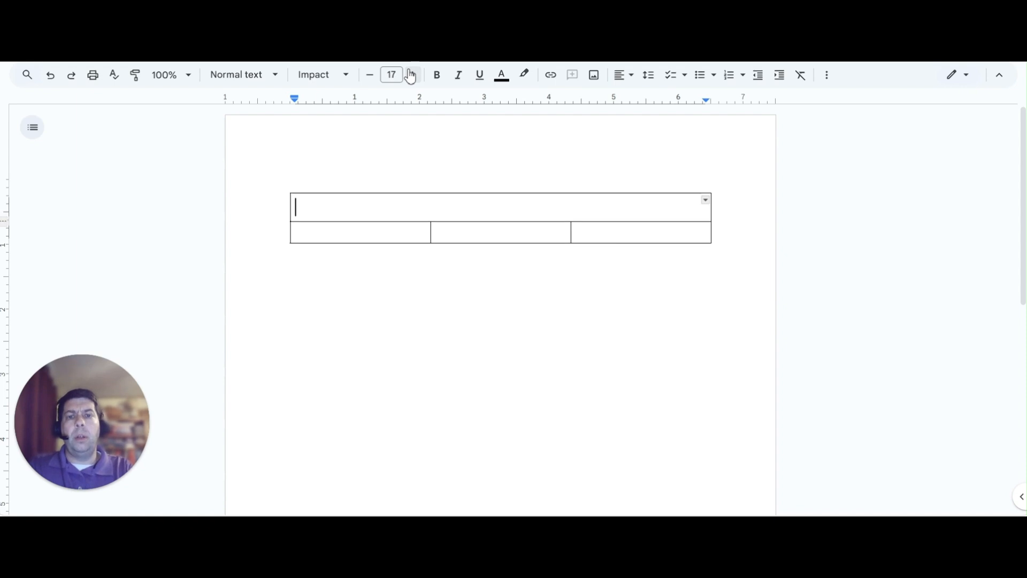
pyautogui.click(411, 75)
pyautogui.click(411, 75)
pyautogui.click(411, 75)
pyautogui.click(411, 75)
pyautogui.click(412, 75)
pyautogui.write("Ford'")
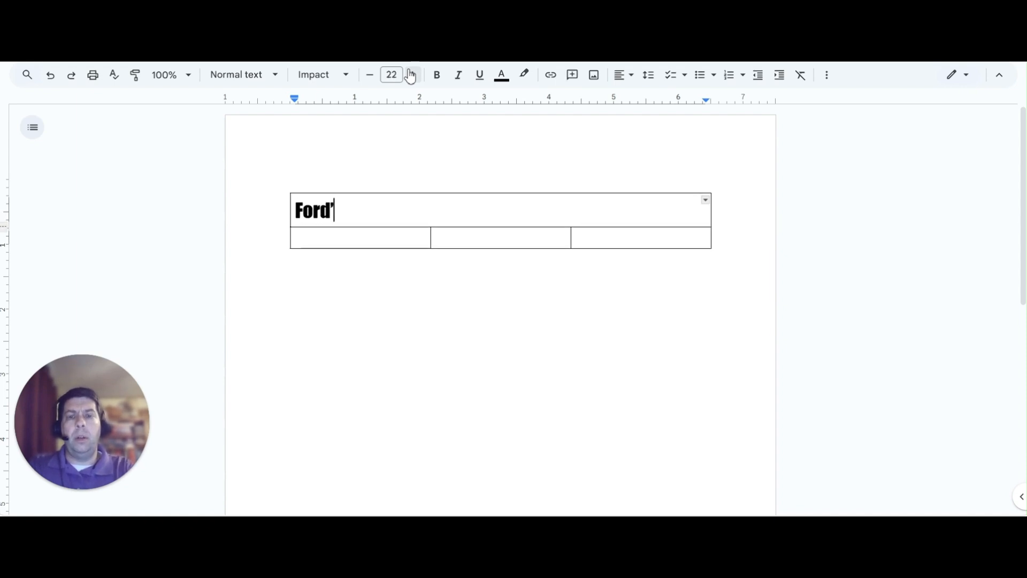
pyautogui.write('s Grill')
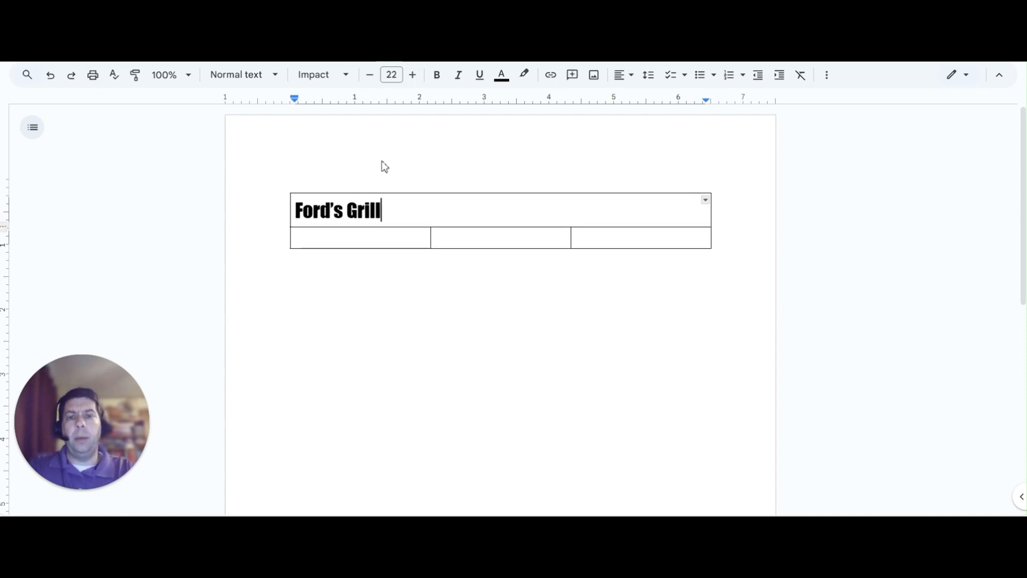
# Step: Center the "Ford's Grill" title horizontally in its row
pyautogui.rightClick(246, 209)
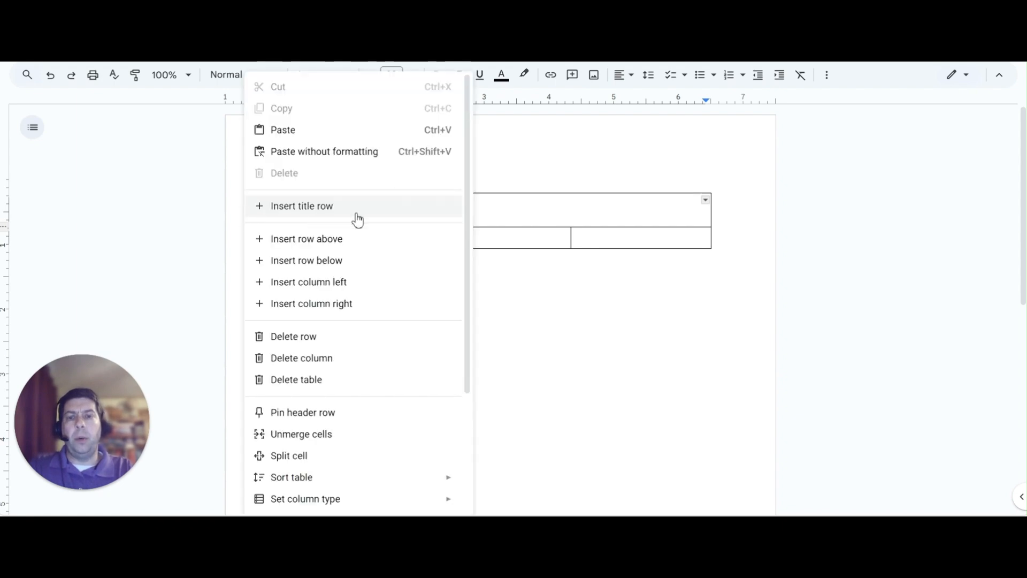
pyautogui.rightClick(499, 214)
pyautogui.doubleClick(410, 212)
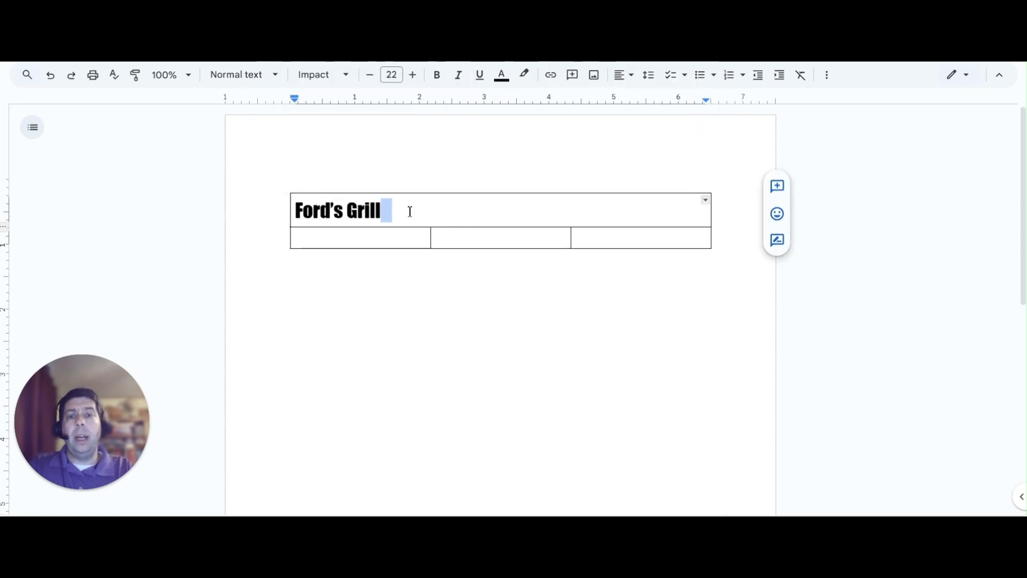
pyautogui.tripleClick(369, 213)
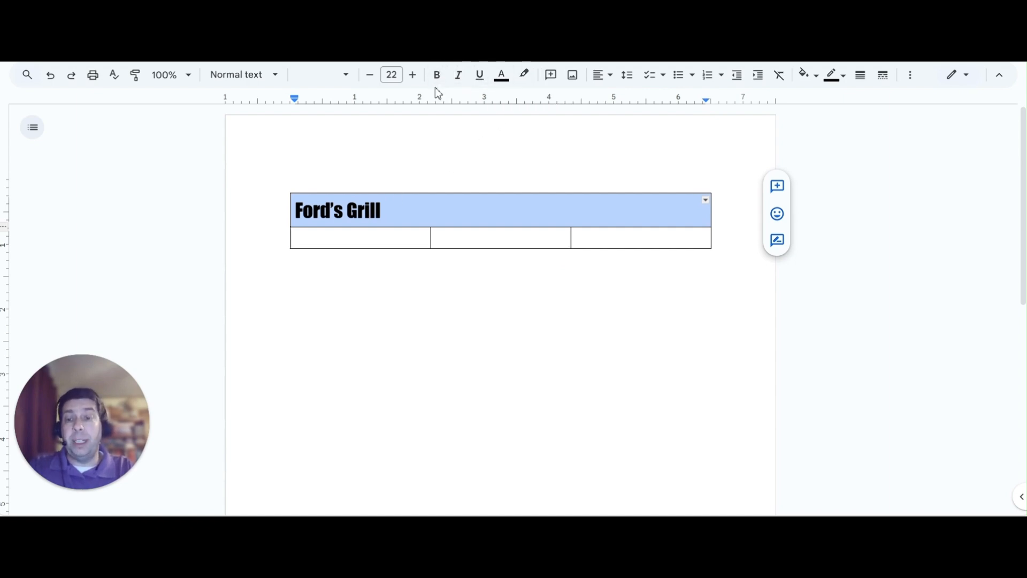
pyautogui.click(613, 82)
pyautogui.click(620, 101)
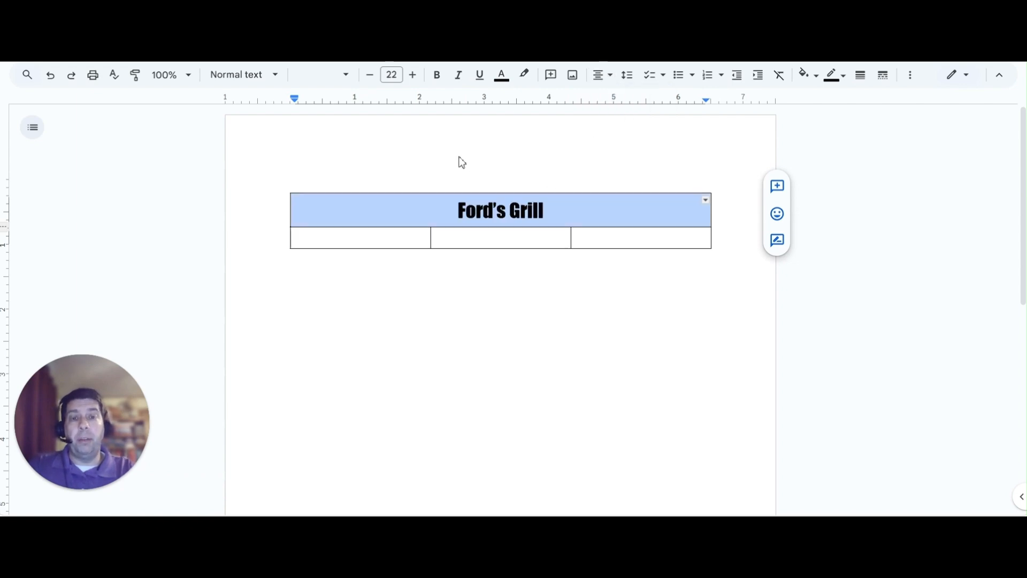
# Step: Add a second line reading "Menu" below the "Ford's Grill" title in the merged row
pyautogui.rightClick(551, 215)
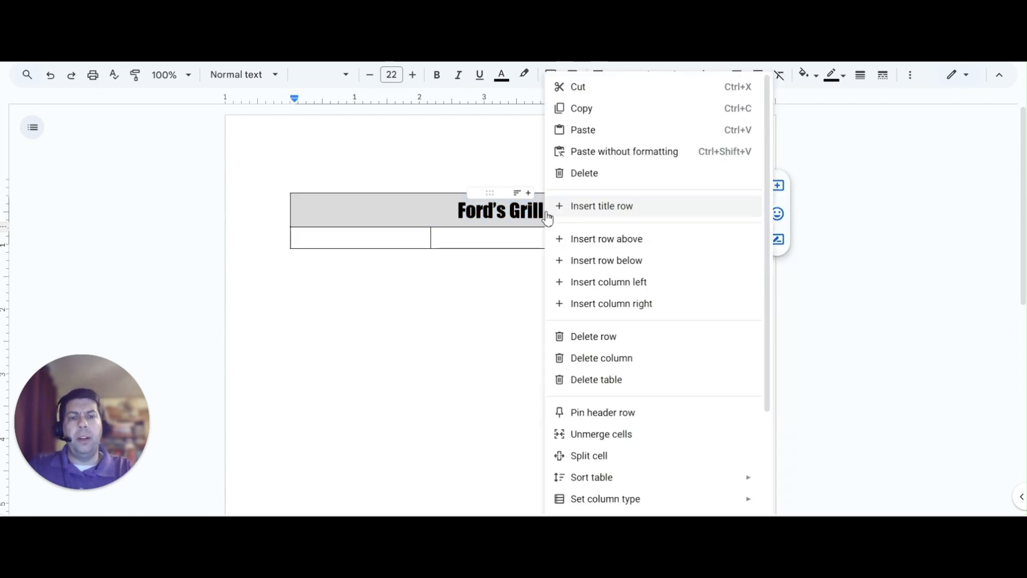
pyautogui.click(529, 211)
pyautogui.click(549, 215)
pyautogui.press('Return')
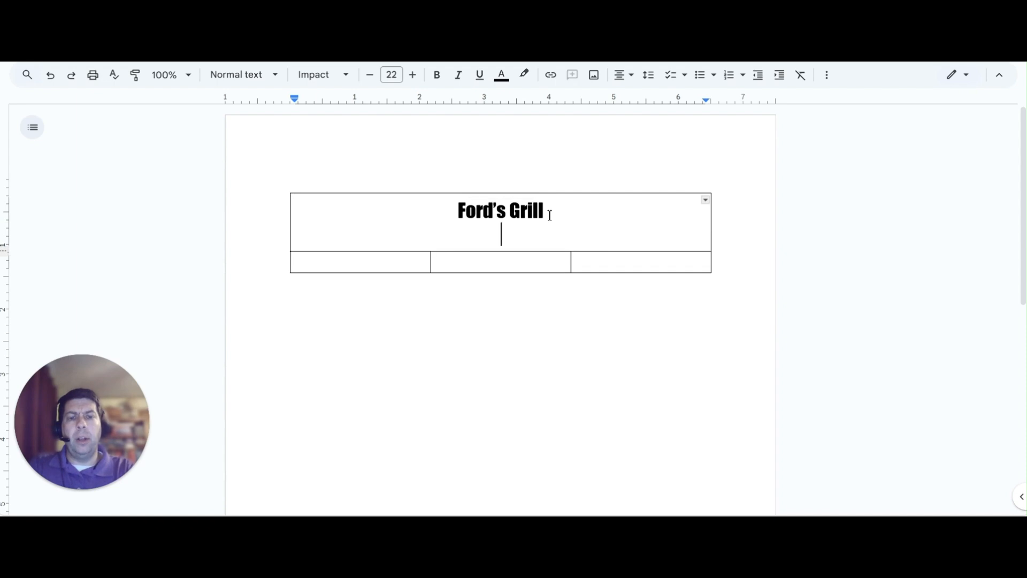
pyautogui.write('Menu')
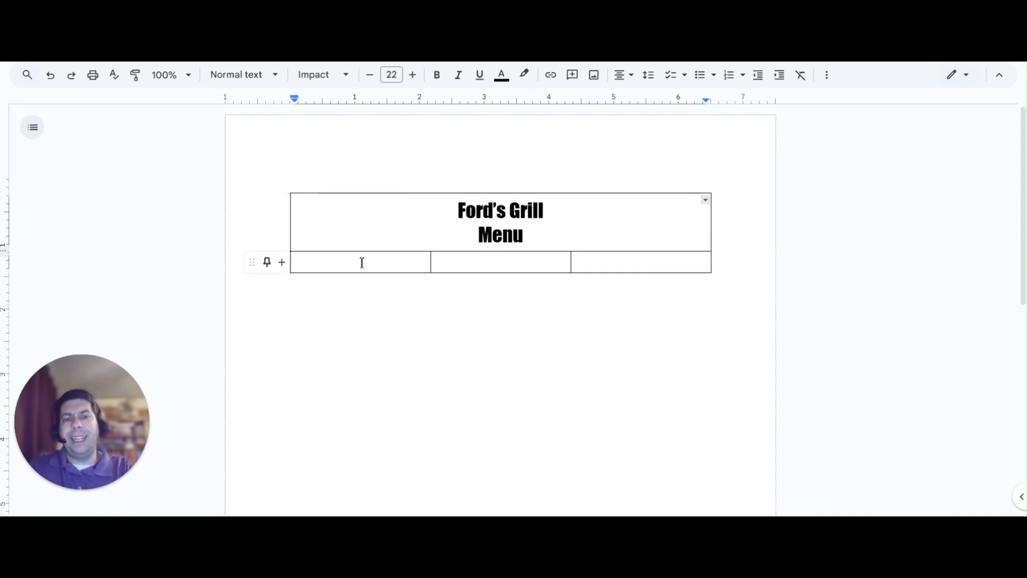
# Step: Make the table's second row taller by adding eight blank lines in its first cell
pyautogui.click(378, 263)
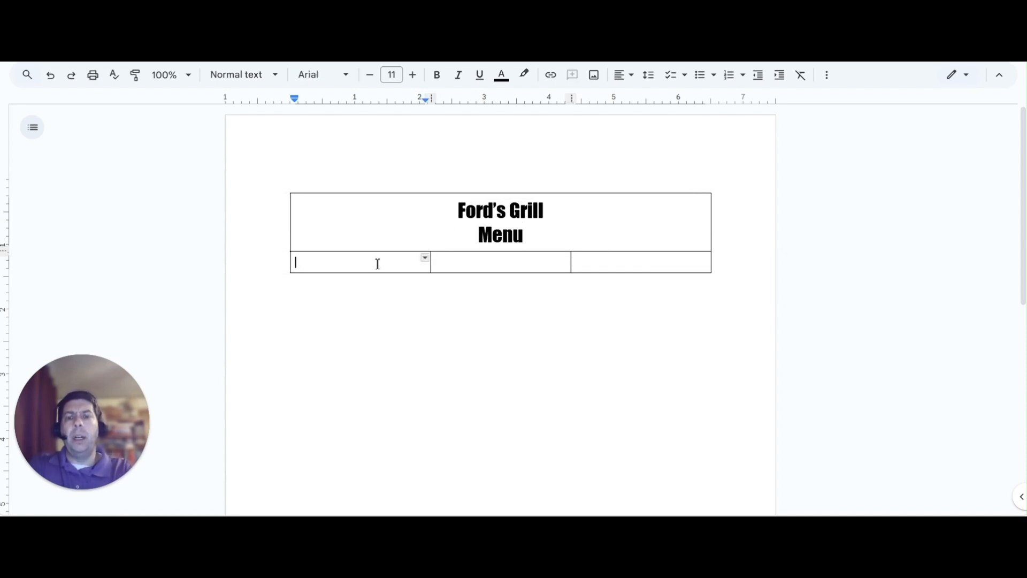
pyautogui.press('Return')
pyautogui.press('Return')
pyautogui.press('Return')
pyautogui.press('Return')
pyautogui.press('Return')
pyautogui.press('Return')
pyautogui.press('Return')
pyautogui.press('Return')
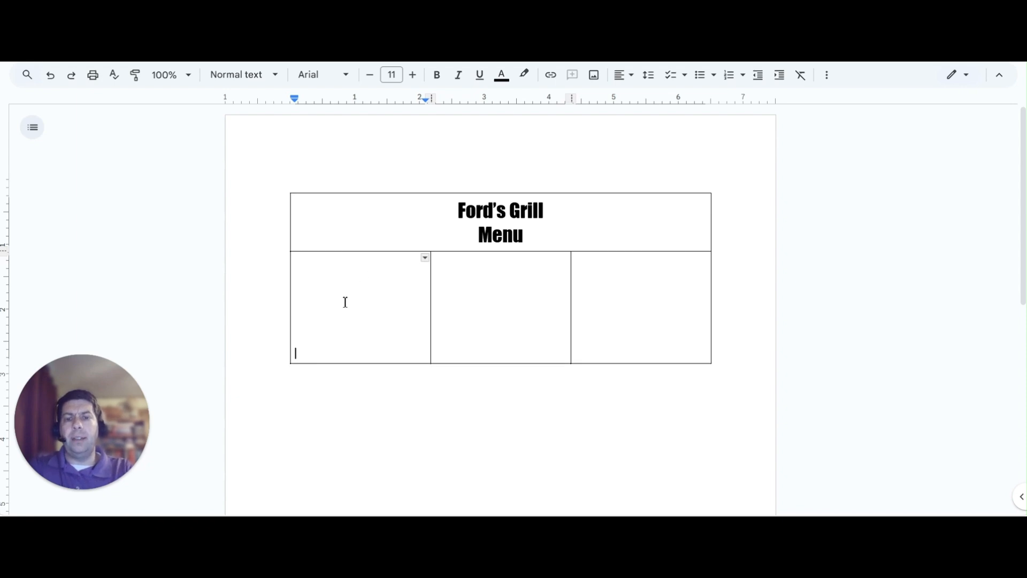
# Step: Enter "Appetizer" with "Choose 1" on the line below, midway down the second row's first cell
pyautogui.click(342, 304)
pyautogui.write('Appe')
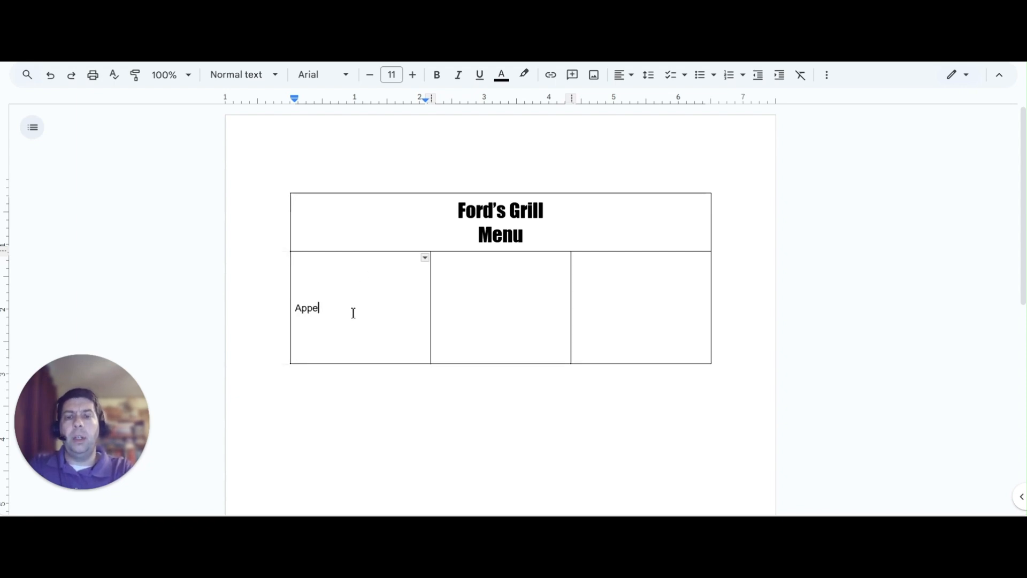
pyautogui.write('tize')
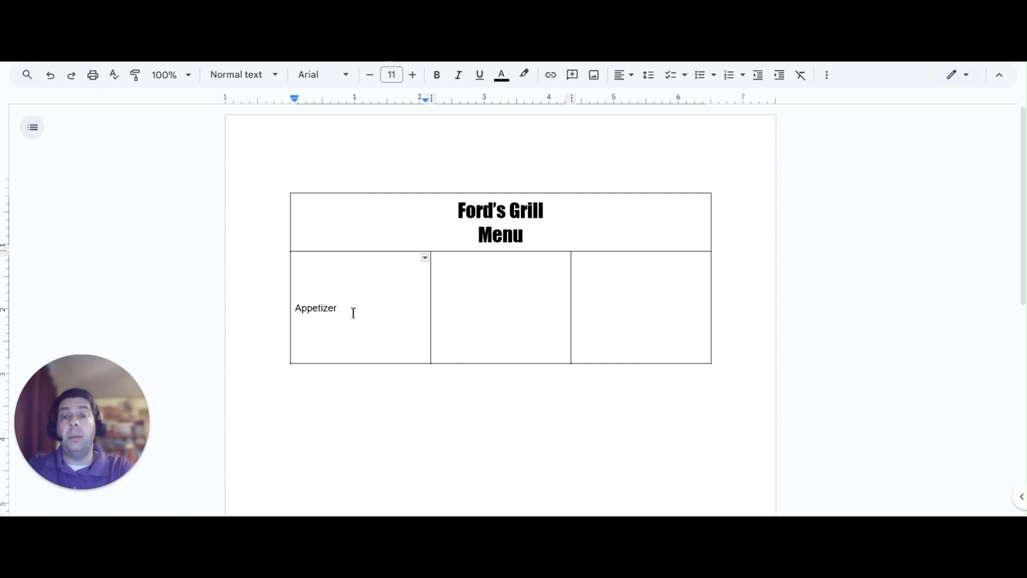
pyautogui.write('r')
pyautogui.press('Return')
pyautogui.write('Choose 1')
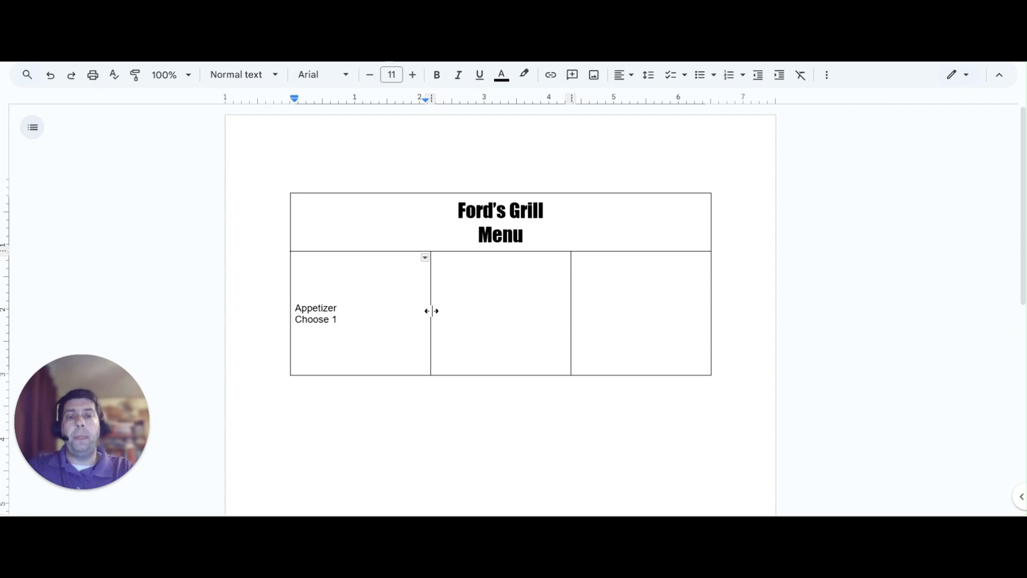
# Step: Narrow the first column to about 1 inch and the third to about 1.3 inches, widening the middle column
pyautogui.moveTo(430, 310); pyautogui.dragTo(355, 312)
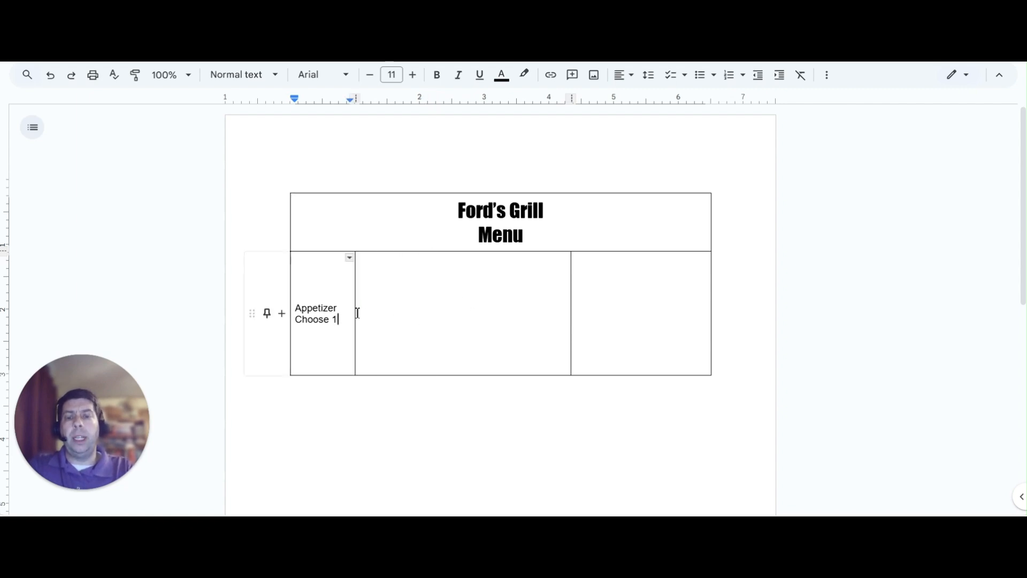
pyautogui.rightClick(356, 314)
pyautogui.click(348, 271)
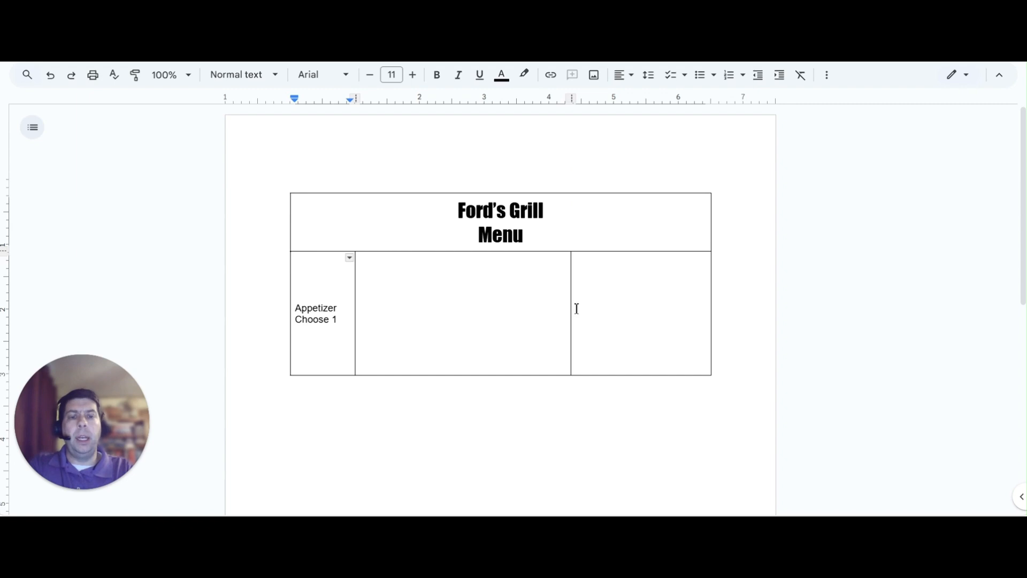
pyautogui.moveTo(571, 315); pyautogui.dragTo(627, 319)
# Step: Enter "10 pts" midway down the third cell of the Appetizer row
pyautogui.click(655, 306)
pyautogui.press('Return')
pyautogui.press('Return')
pyautogui.press('Return')
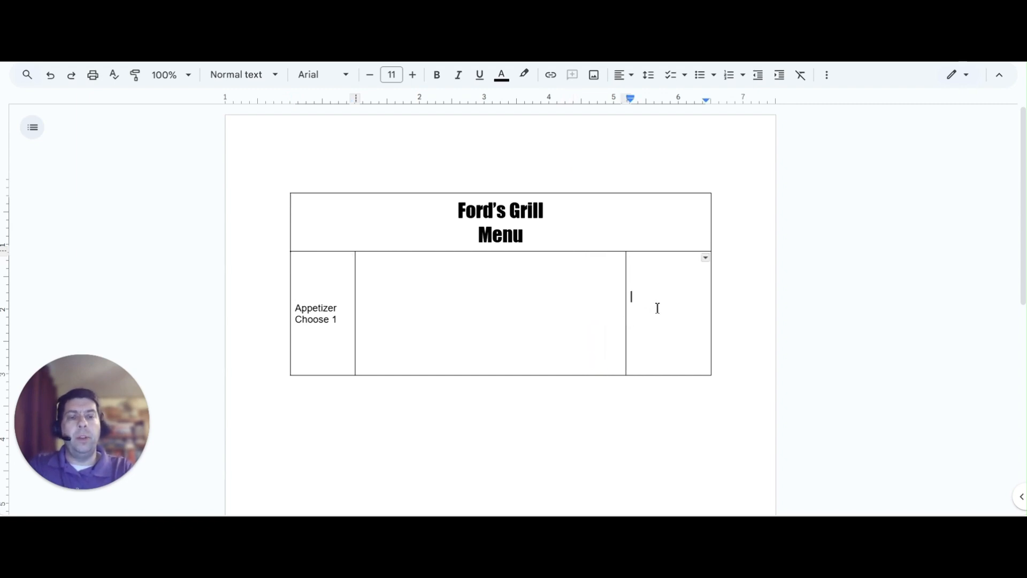
pyautogui.write('10 pts')
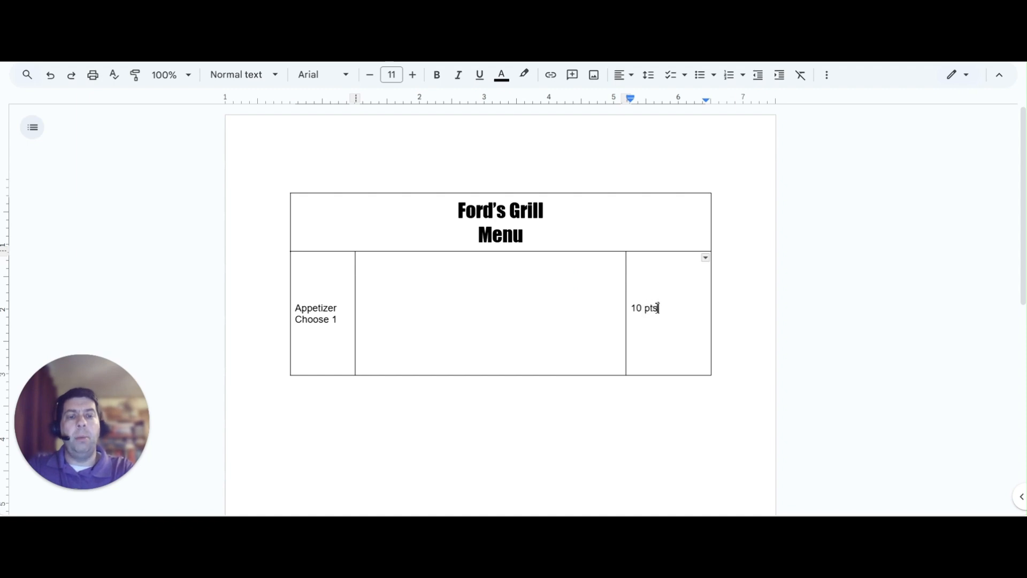
# Step: Enter "Option 1" with "Description and hyperlink" on the line below in the Appetizer row's middle cell
pyautogui.click(526, 303)
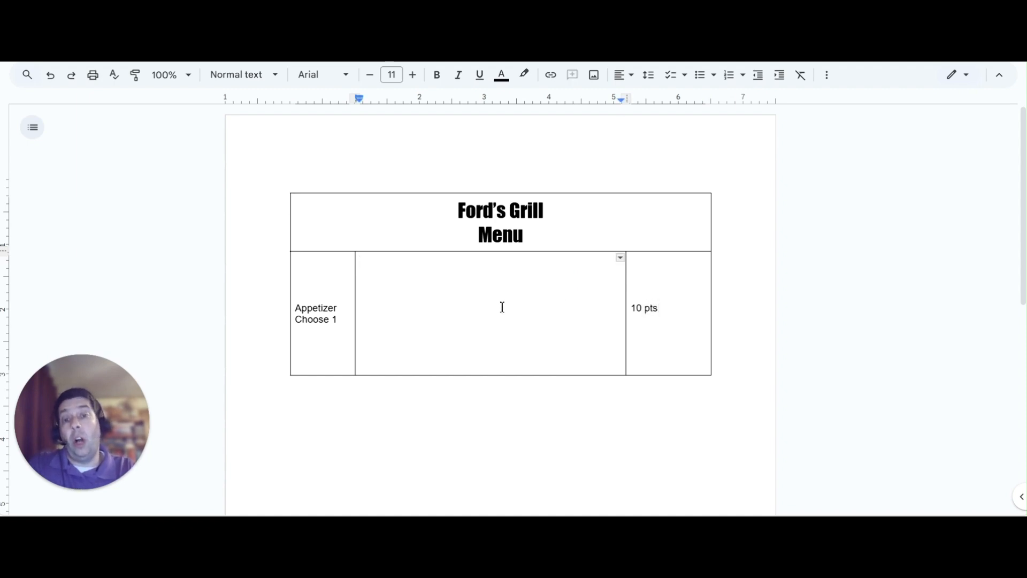
pyautogui.press('Return')
pyautogui.write('Option')
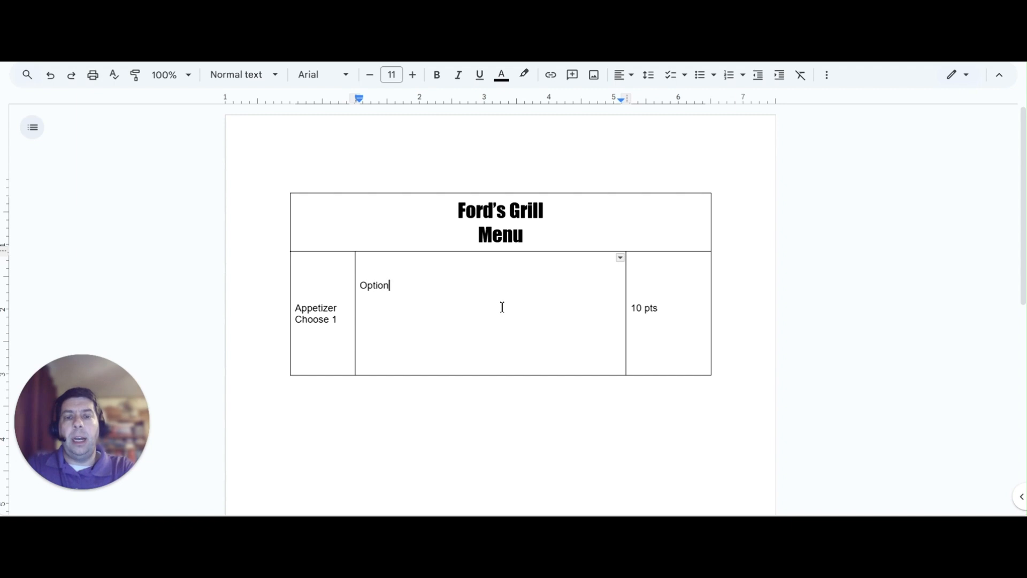
pyautogui.write(' 1')
pyautogui.press('Return')
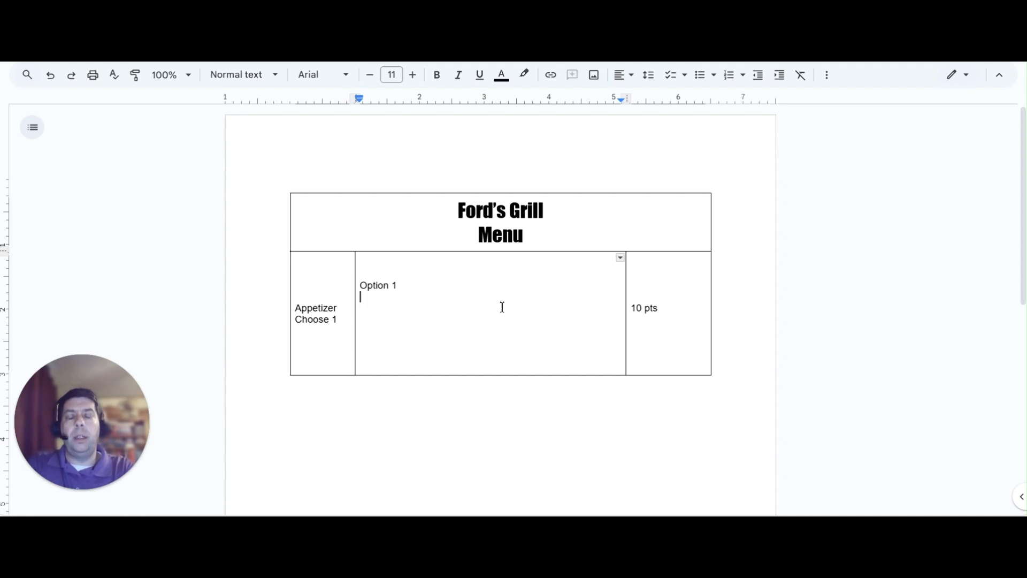
pyautogui.write('Description a')
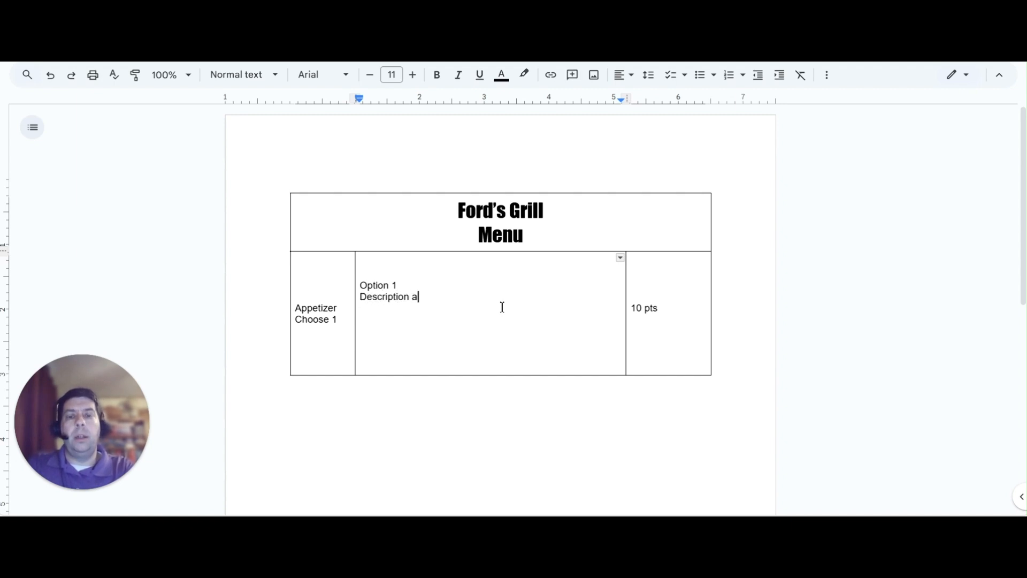
pyautogui.press('BackSpace')
pyautogui.press('BackSpace')
pyautogui.write('hy')
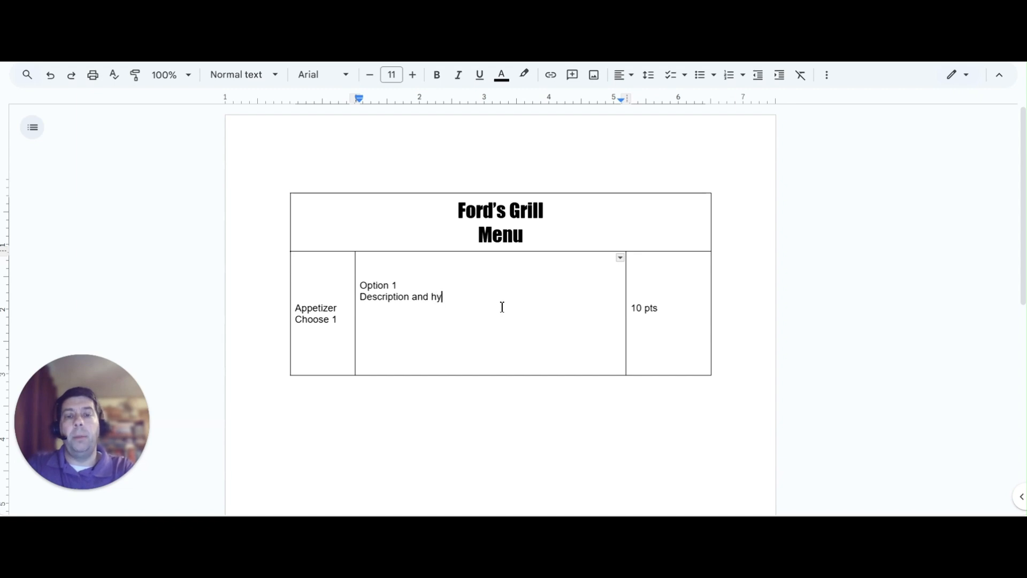
pyautogui.write('pelink')
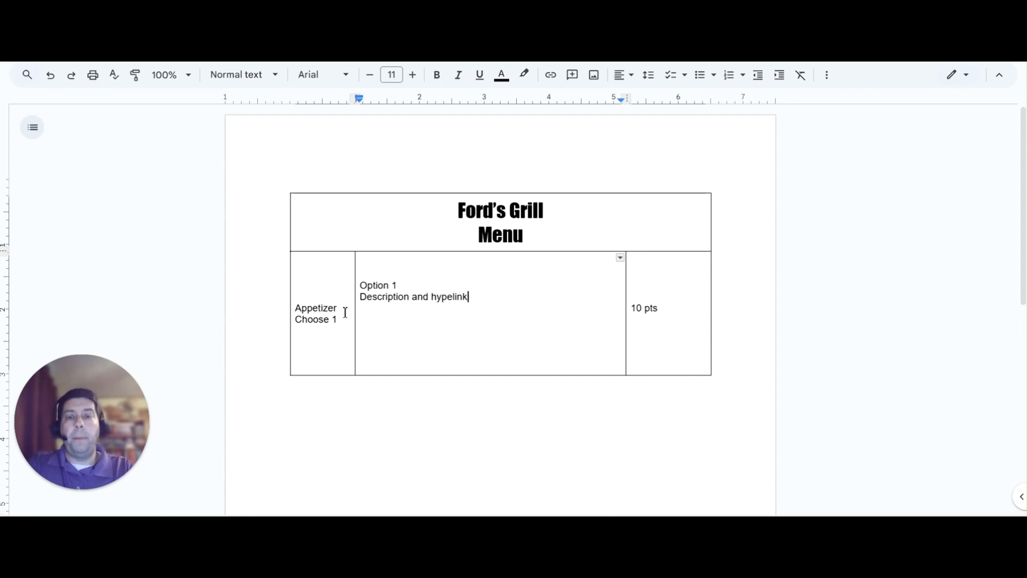
# Step: Add a new empty row to the table below the Appetizer row
pyautogui.press('Tab')
pyautogui.press('Tab')
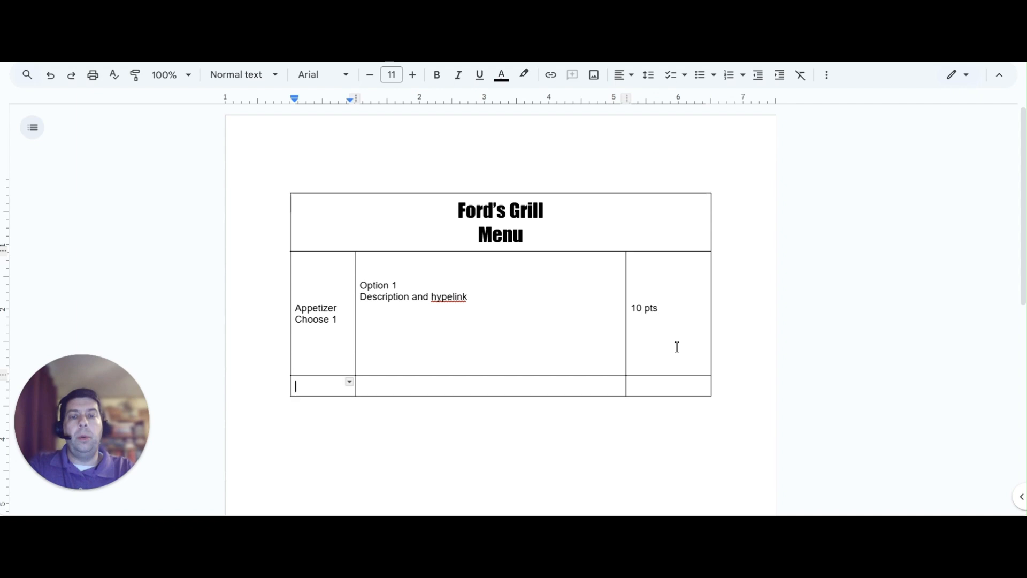
pyautogui.moveTo(295, 308); pyautogui.dragTo(313, 308)
pyautogui.click(379, 335)
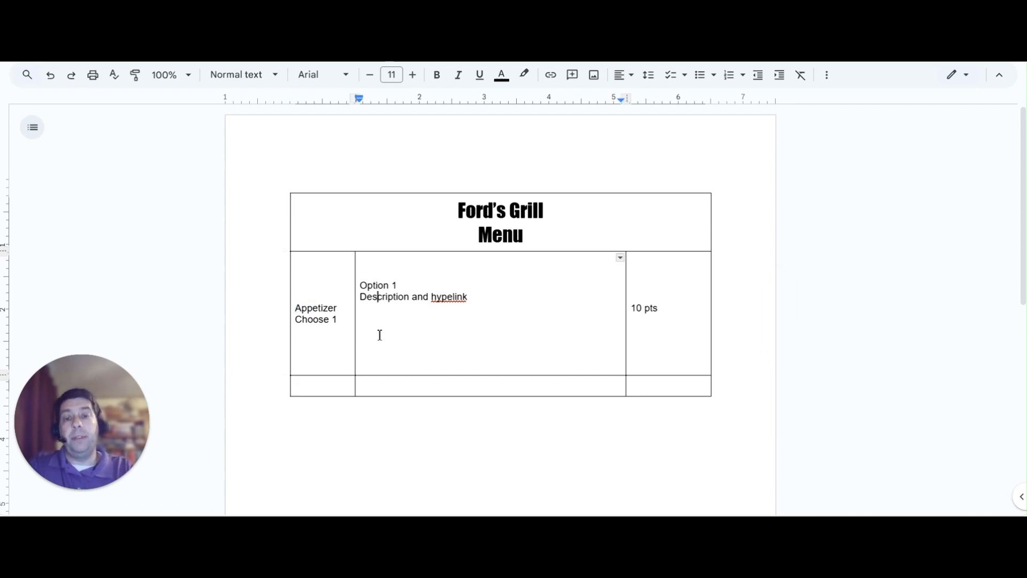
# Step: Add "Option 2" with "Description and hyperlink" beneath it, a few lines below Option 1 in the Appetizer row
pyautogui.click(485, 304)
pyautogui.press('Return')
pyautogui.press('Return')
pyautogui.press('Return')
pyautogui.write('Op')
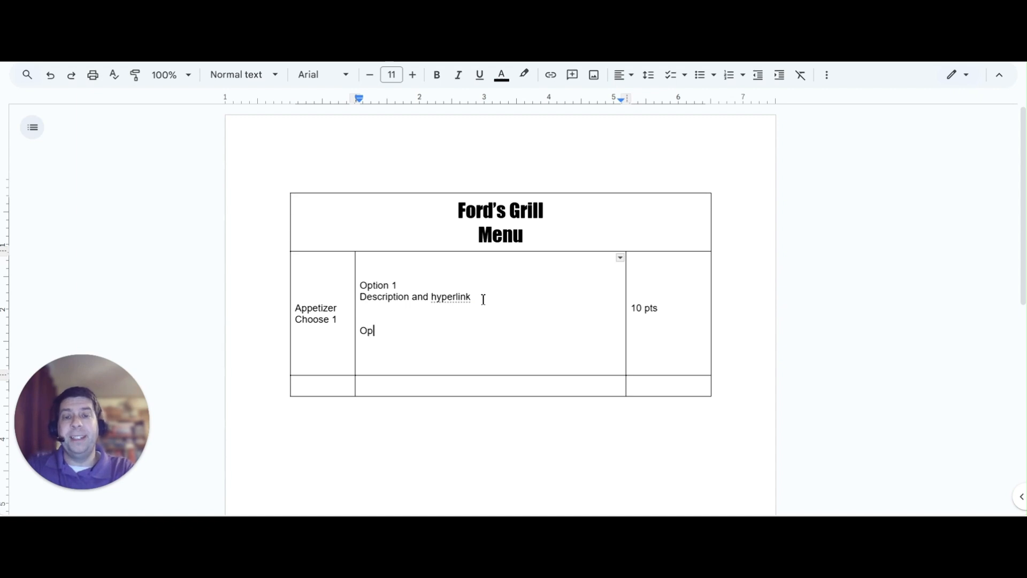
pyautogui.write('tion 2 Des')
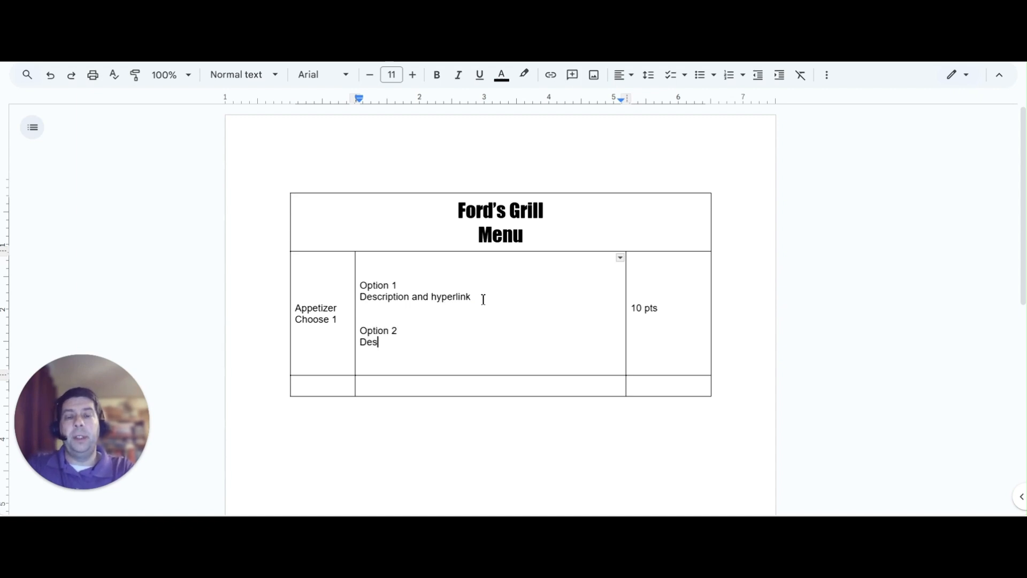
pyautogui.write('cription and')
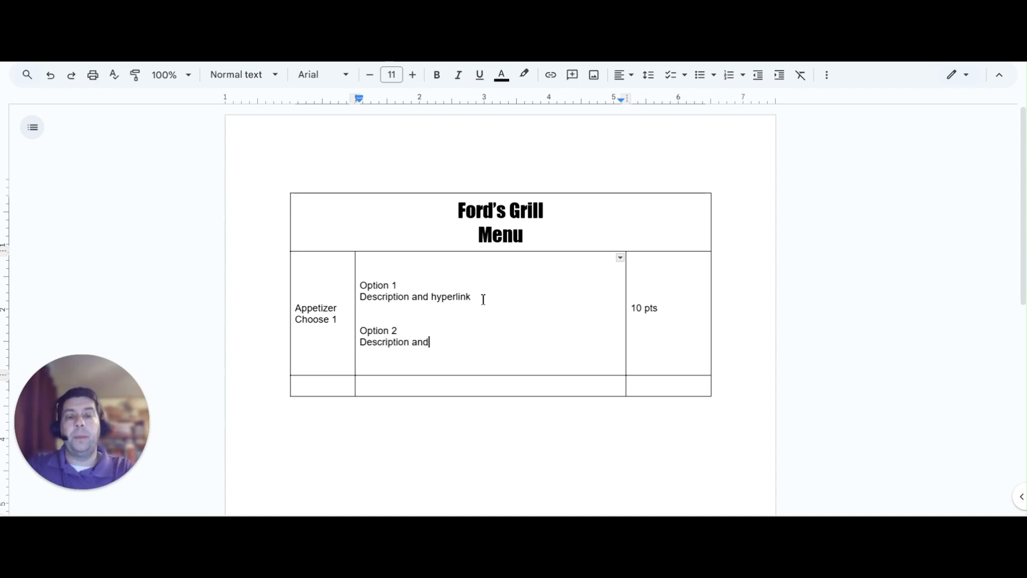
pyautogui.write(' hyperlin')
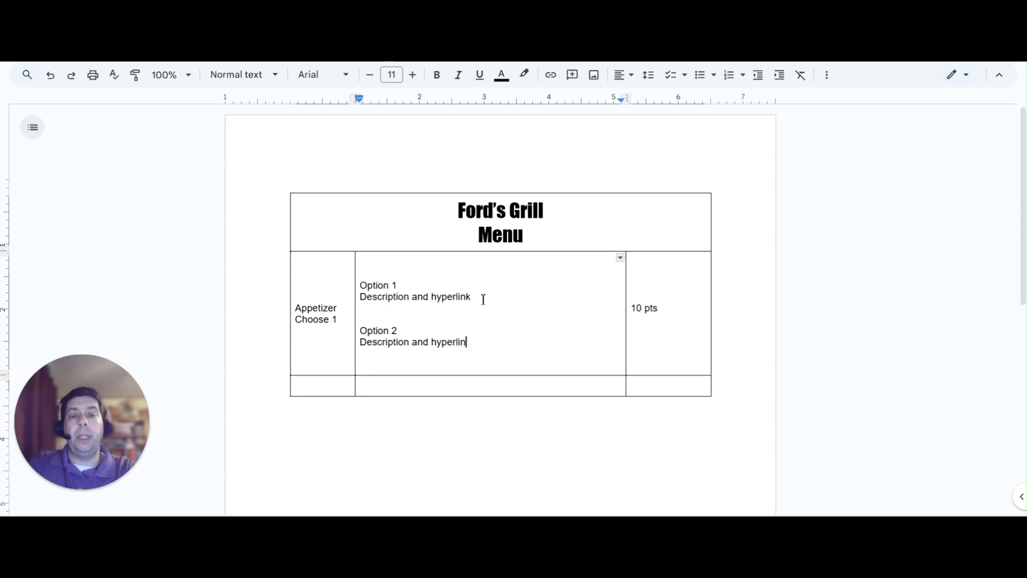
pyautogui.write('k')
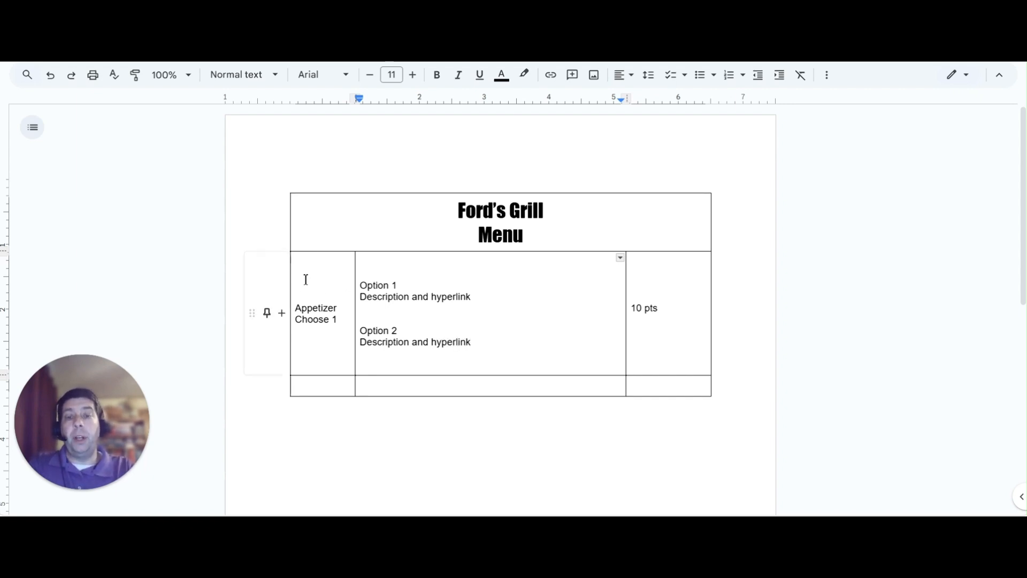
# Step: Copy the contents of all three Appetizer row cells into the empty row below
pyautogui.moveTo(306, 279); pyautogui.dragTo(645, 309)
pyautogui.hotkey('ctrl', 'c')
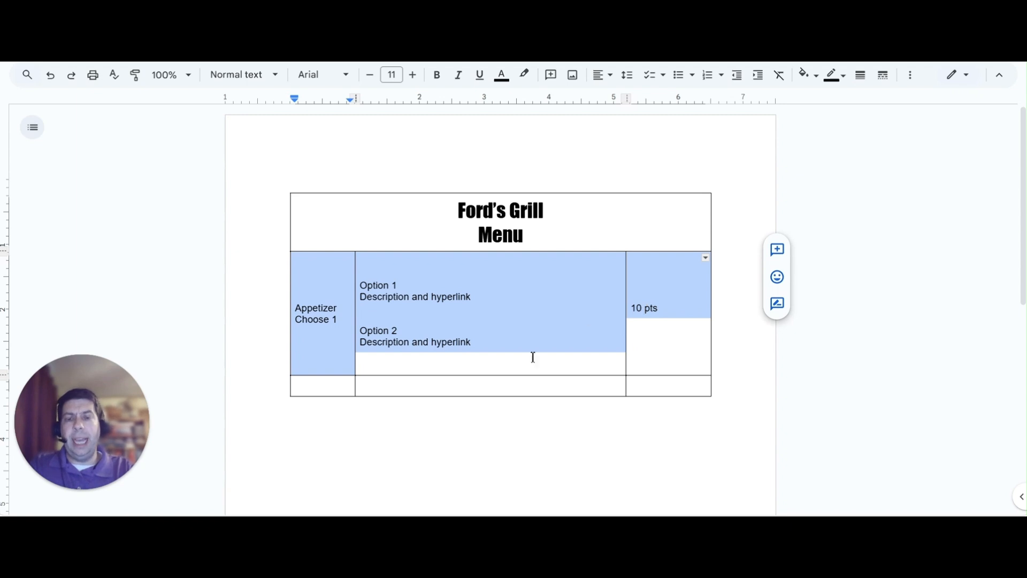
pyautogui.click(332, 385)
pyautogui.hotkey('ctrl', 'v')
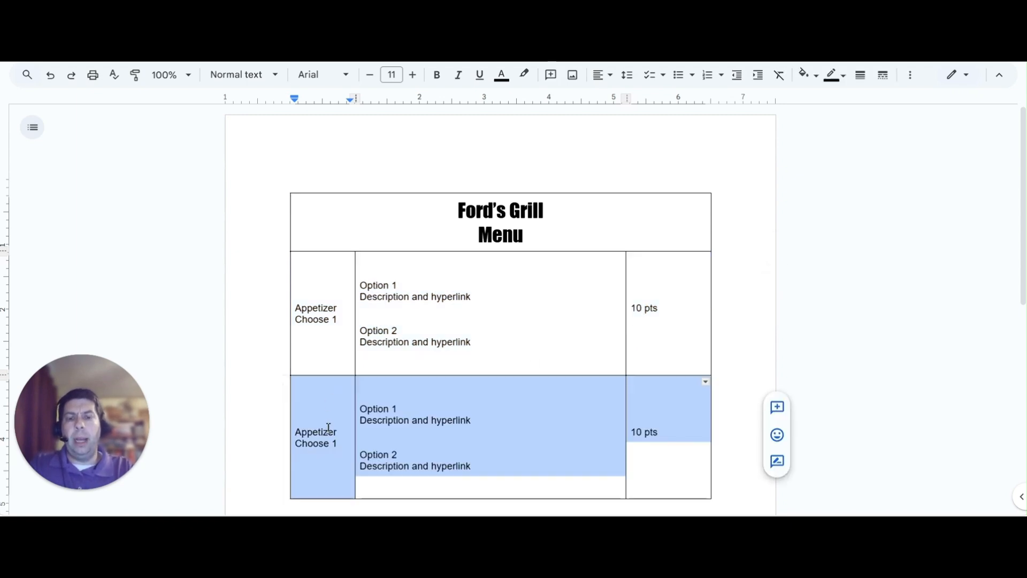
# Step: Replace the label "Appetizer" with "Entre" in the copied row's first cell
pyautogui.rightClick(339, 433)
pyautogui.click(339, 433)
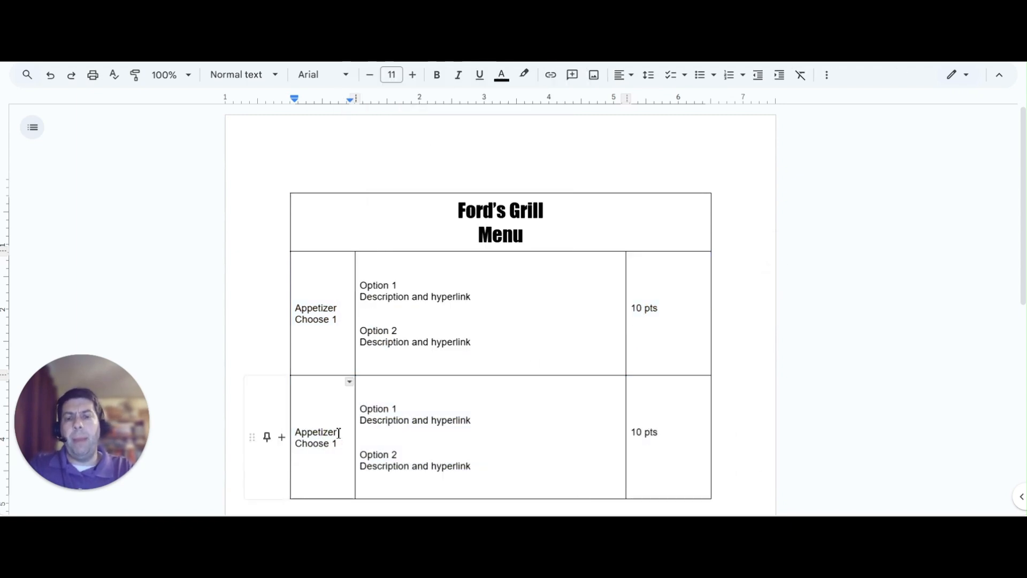
pyautogui.moveTo(338, 433); pyautogui.dragTo(290, 431)
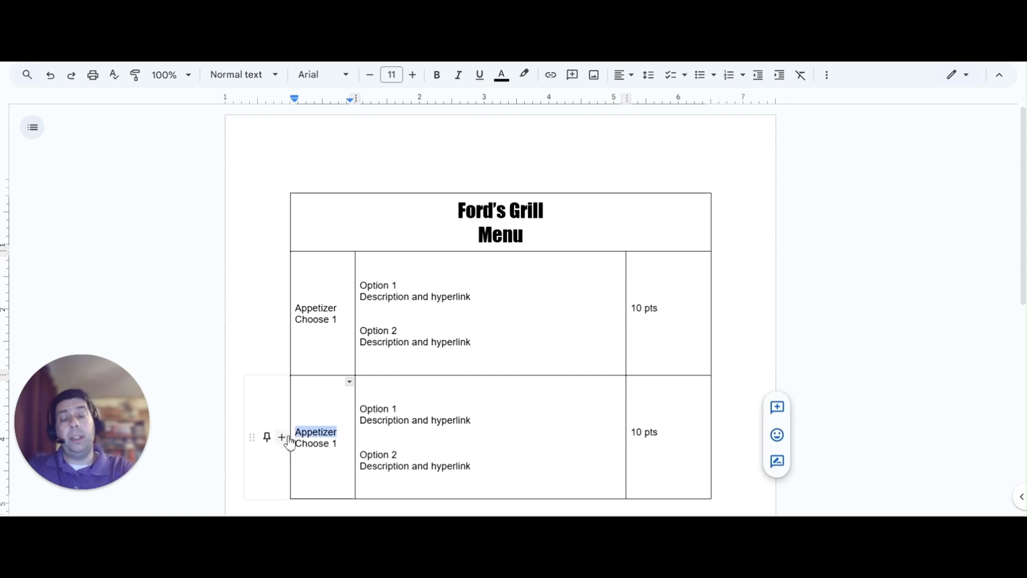
pyautogui.write('Entre')
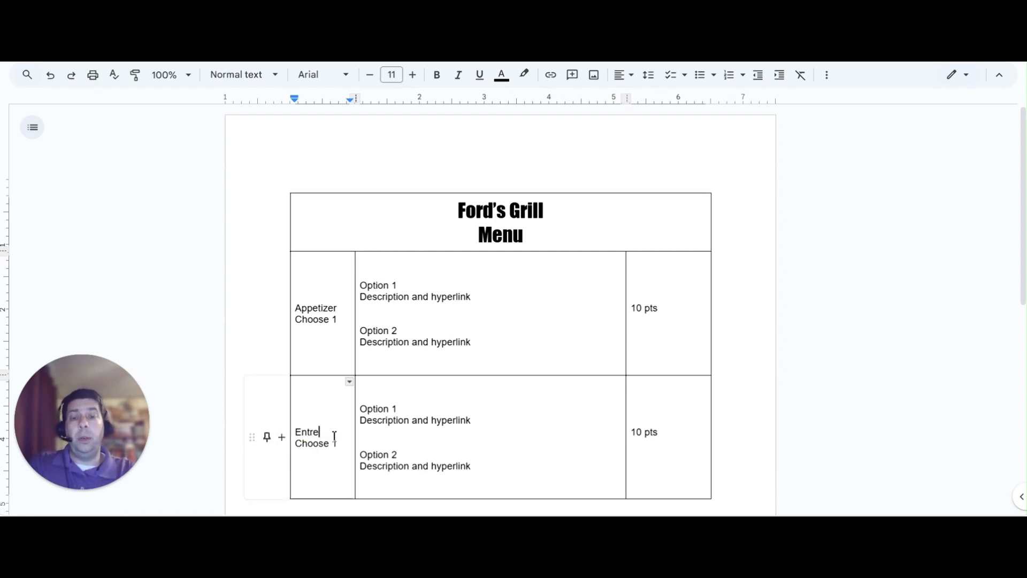
pyautogui.click(443, 436)
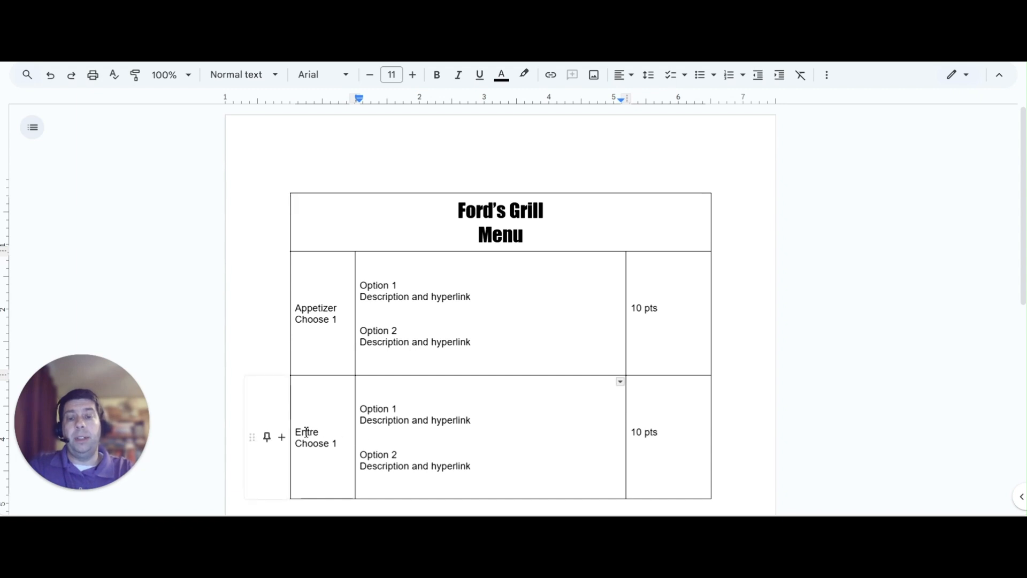
# Step: Duplicate the whole Entre row as another row at the end of the table
pyautogui.moveTo(295, 432); pyautogui.dragTo(638, 459)
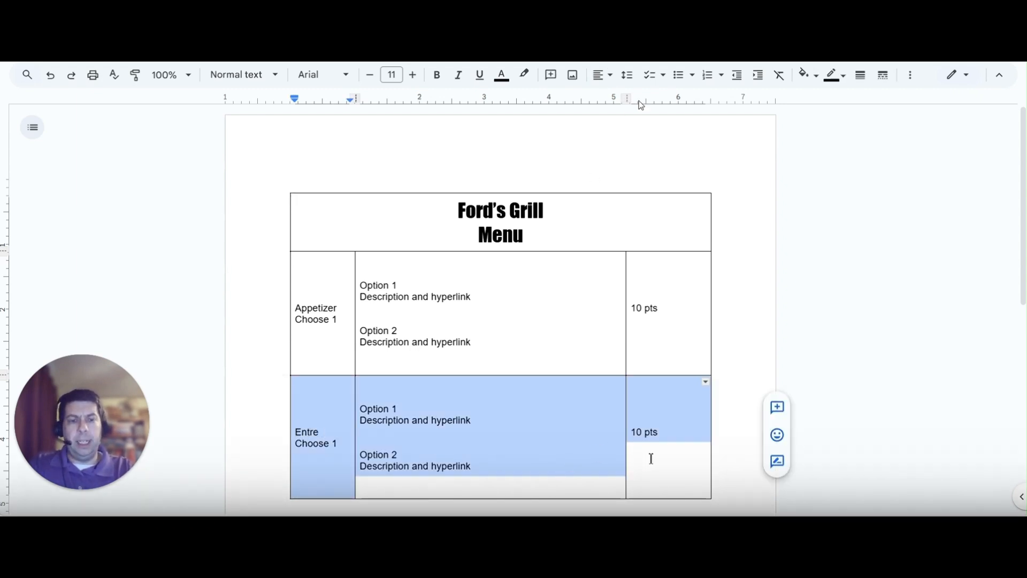
pyautogui.rightClick(649, 458)
pyautogui.click(646, 460)
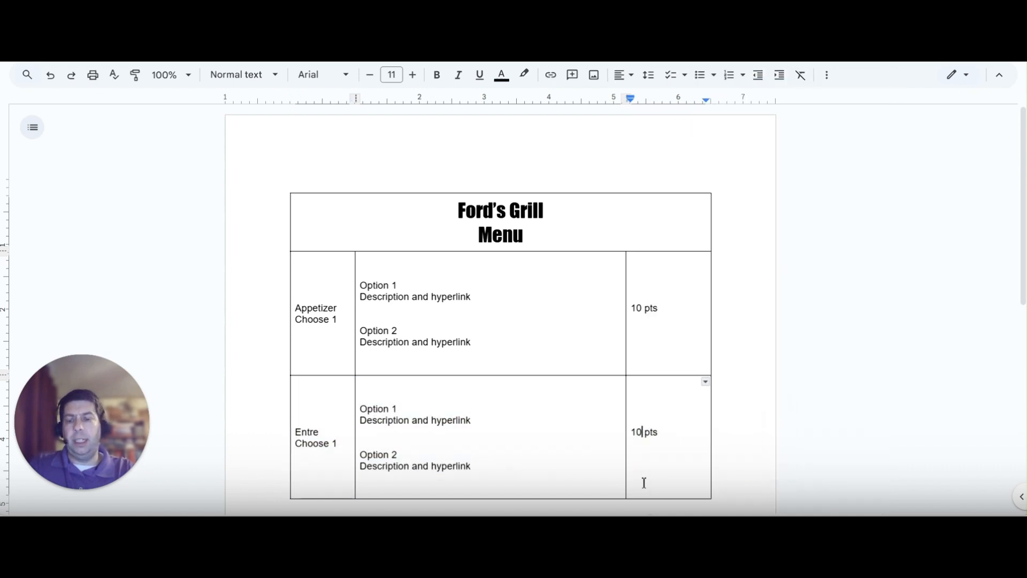
pyautogui.hotkey('ctrl', 'v')
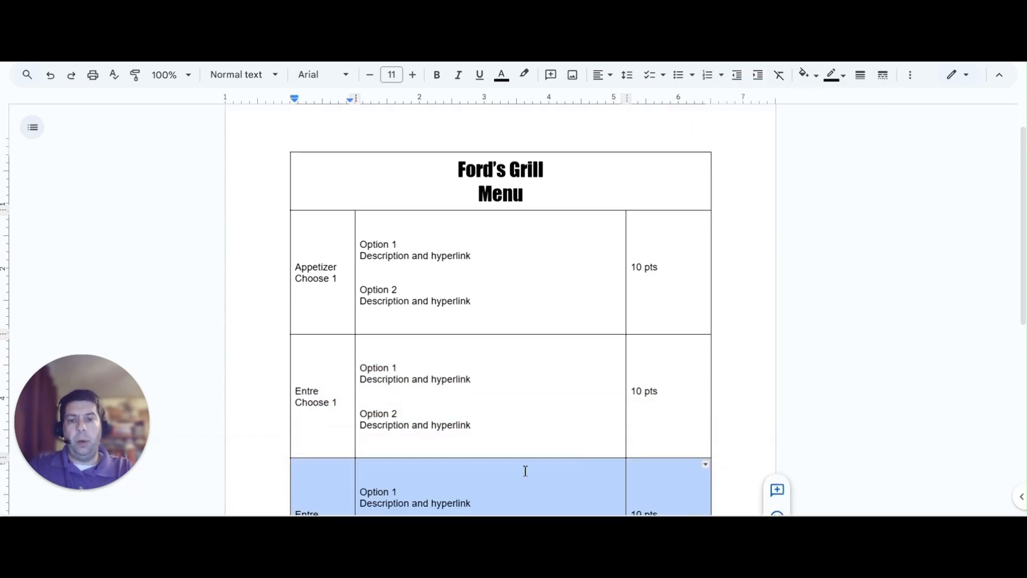
pyautogui.scroll(-2, 452, 440)
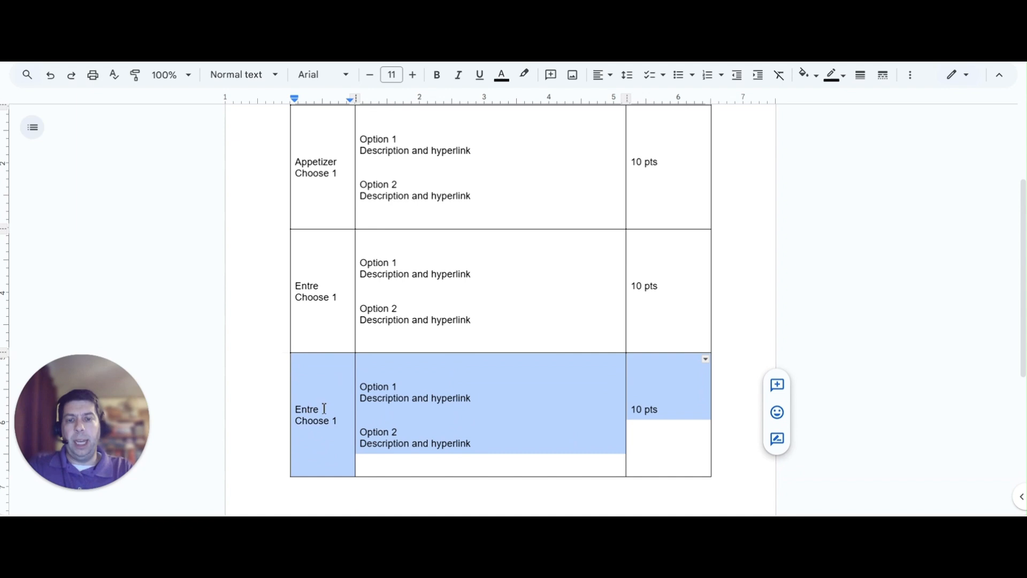
# Step: Replace "Entre" with "Dessert" in the last row, and append a new table row with four line breaks in its first cell
pyautogui.moveTo(320, 409); pyautogui.dragTo(293, 410)
pyautogui.write('Dessert')
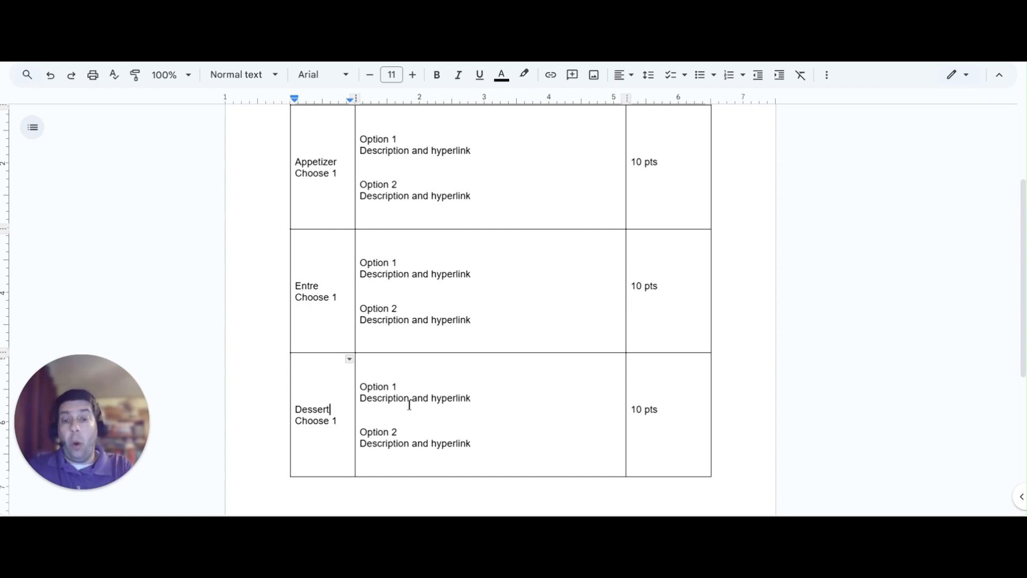
pyautogui.click(659, 443)
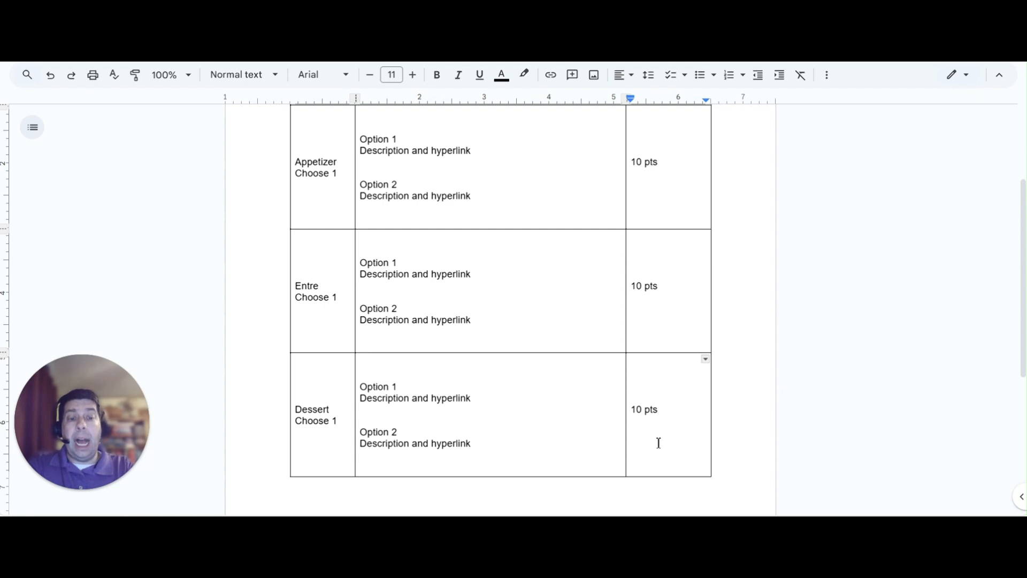
pyautogui.press('Tab')
pyautogui.press('Return')
pyautogui.press('Return')
pyautogui.press('Return')
pyautogui.press('Return')
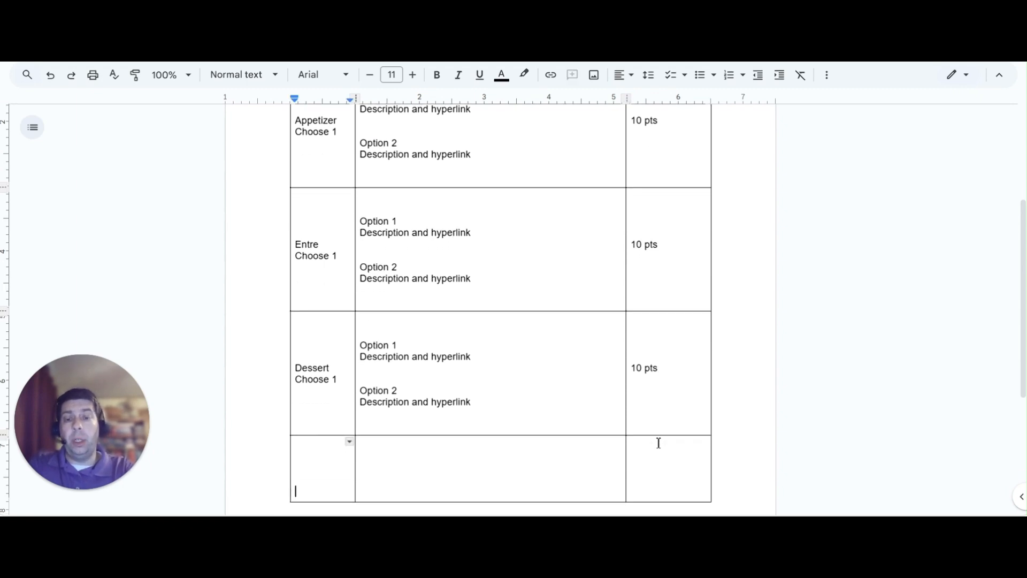
# Step: Enter "Beverage" with "All must do" on the line beneath it in the new row's first cell
pyautogui.click(309, 468)
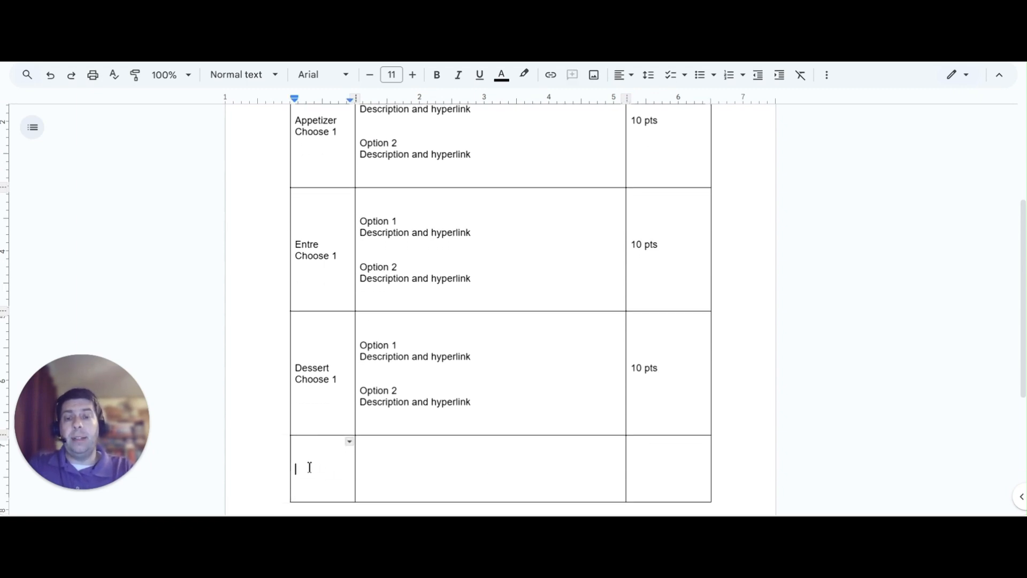
pyautogui.write('Be')
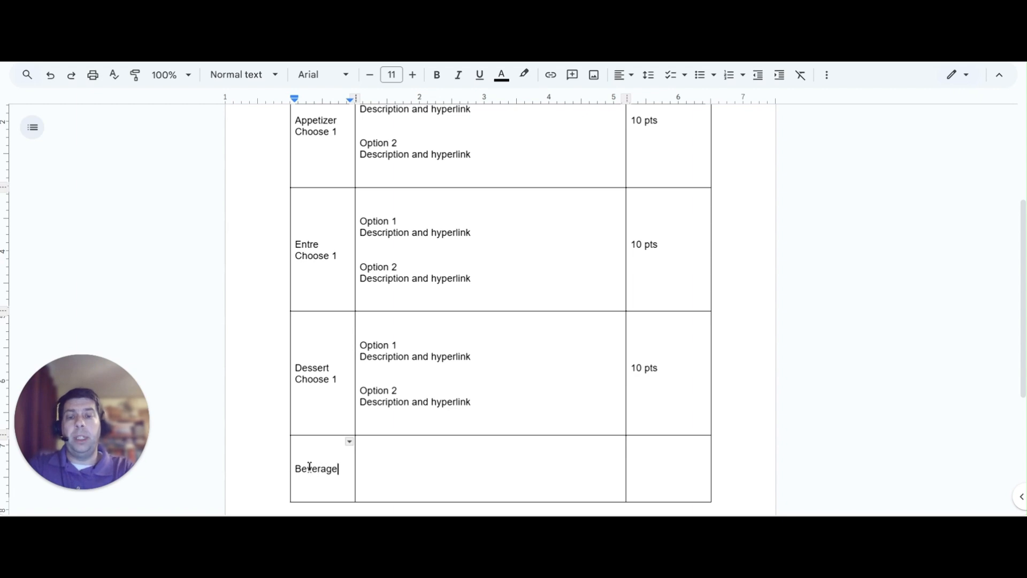
pyautogui.write('verage')
pyautogui.press('Return')
pyautogui.write('All must do')
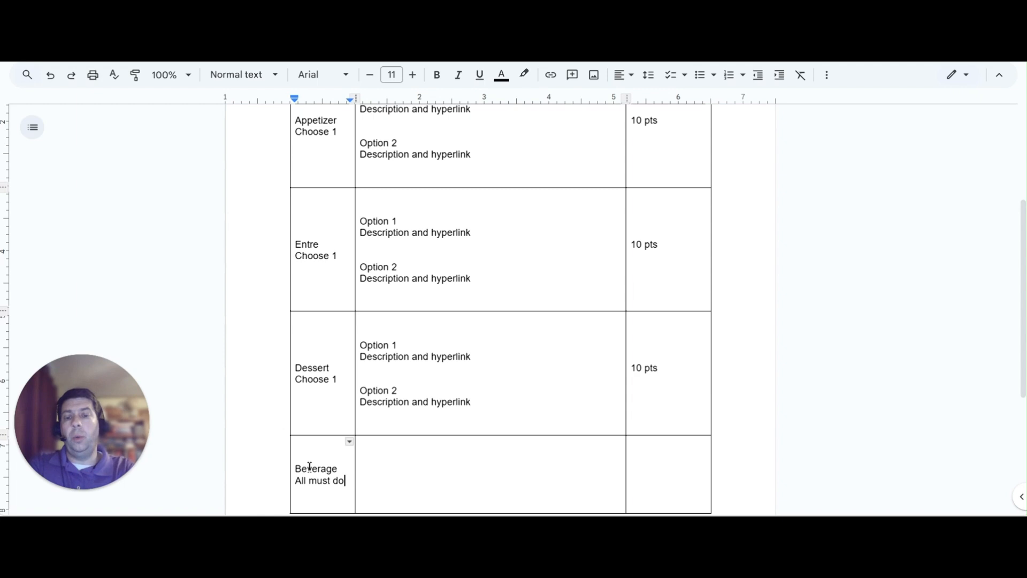
# Step: Fill the Beverage row with "Description and hyperlink" in the middle cell and "10 pts" in the last cell
pyautogui.click(382, 469)
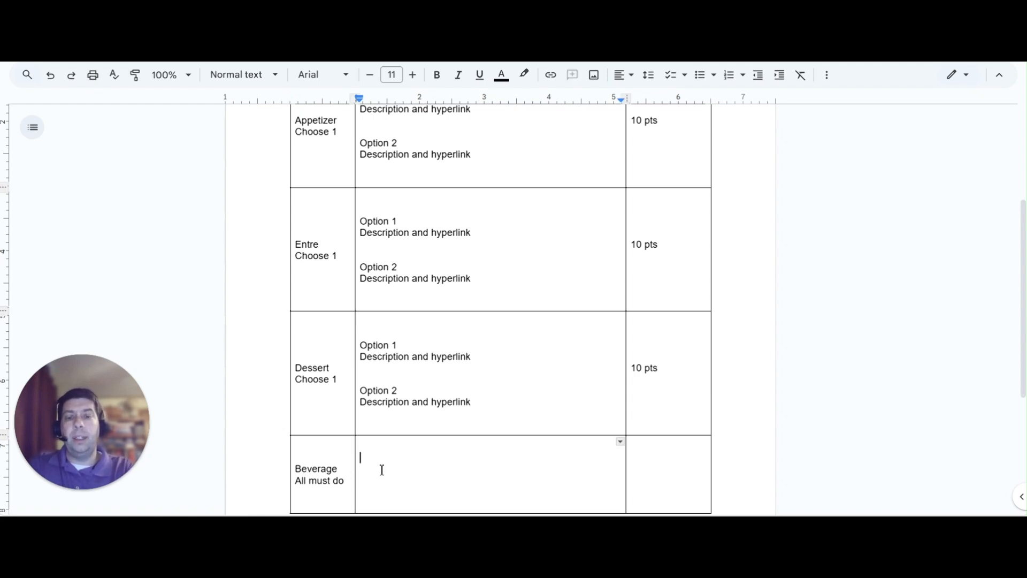
pyautogui.press('Return')
pyautogui.write('Descr')
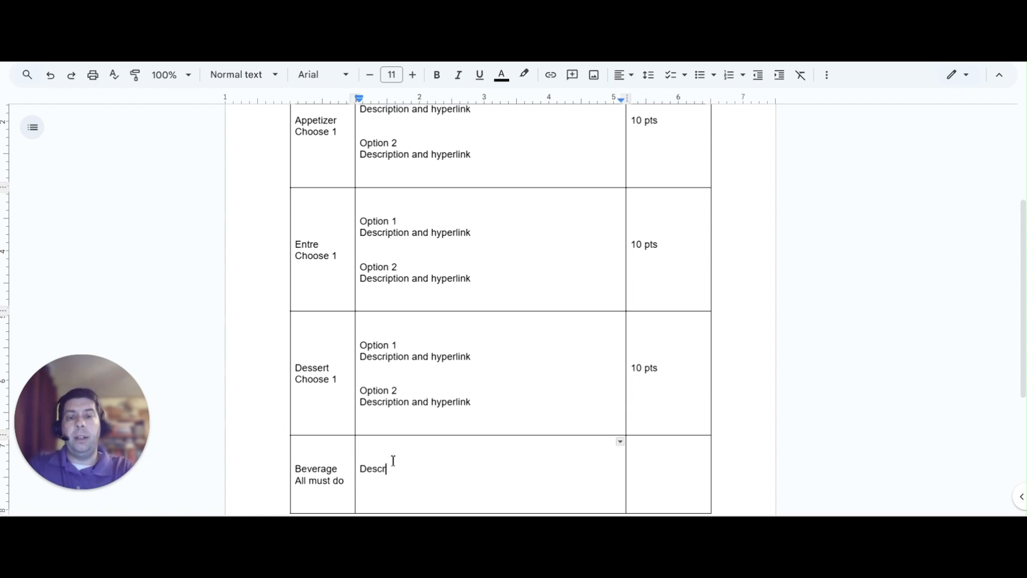
pyautogui.write('iption and')
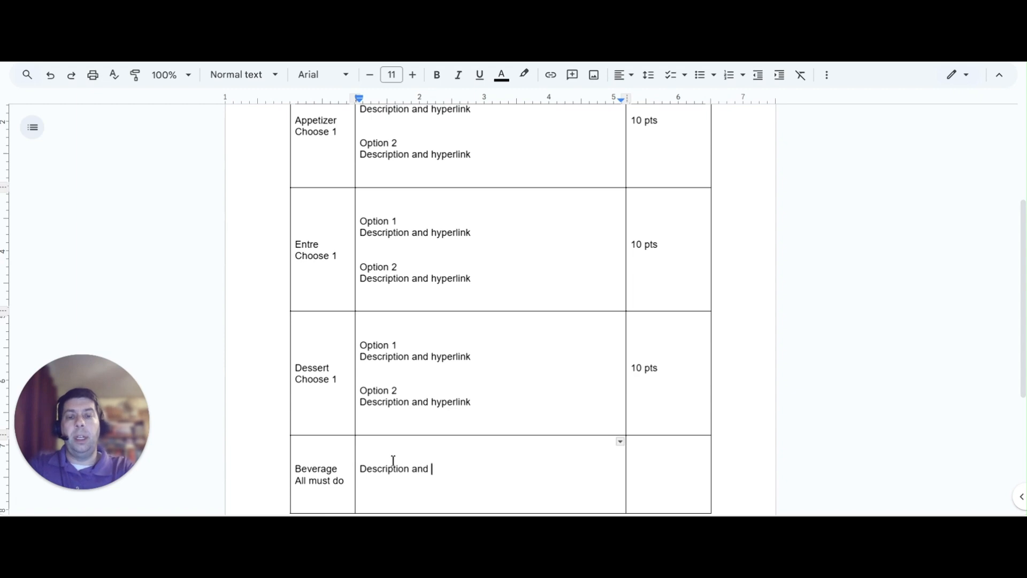
pyautogui.write(' hyperlink')
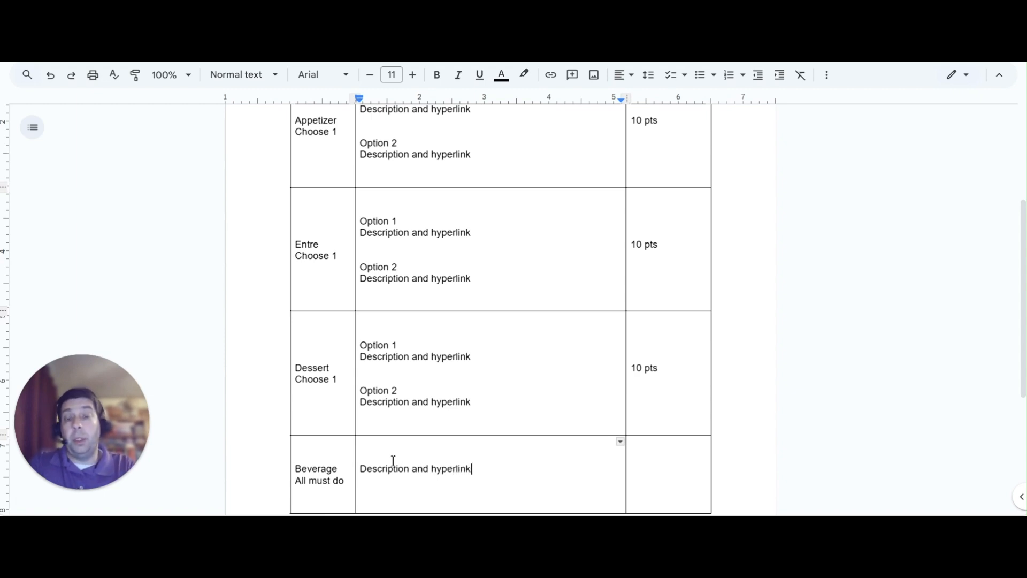
pyautogui.click(649, 471)
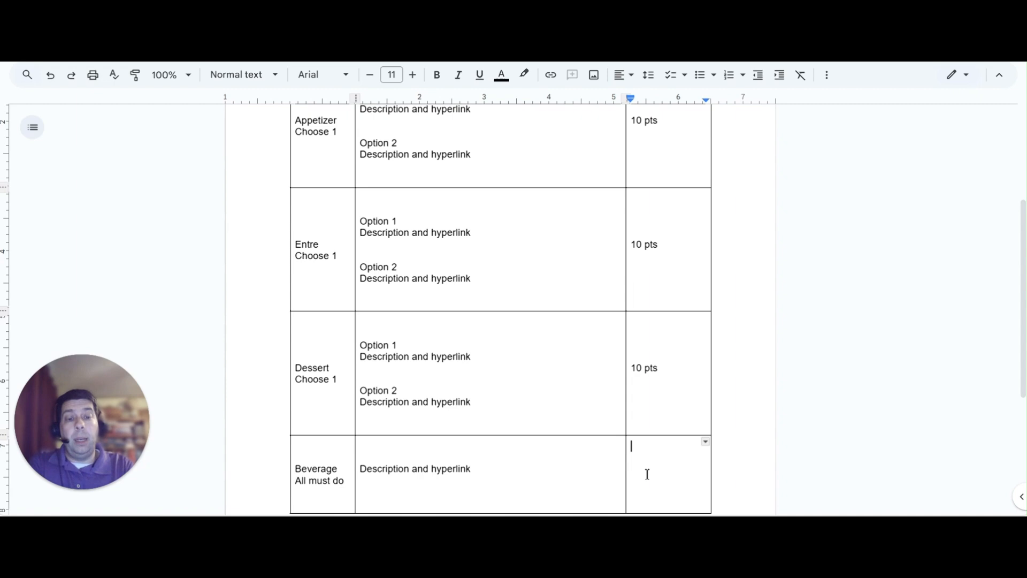
pyautogui.write('10 pts')
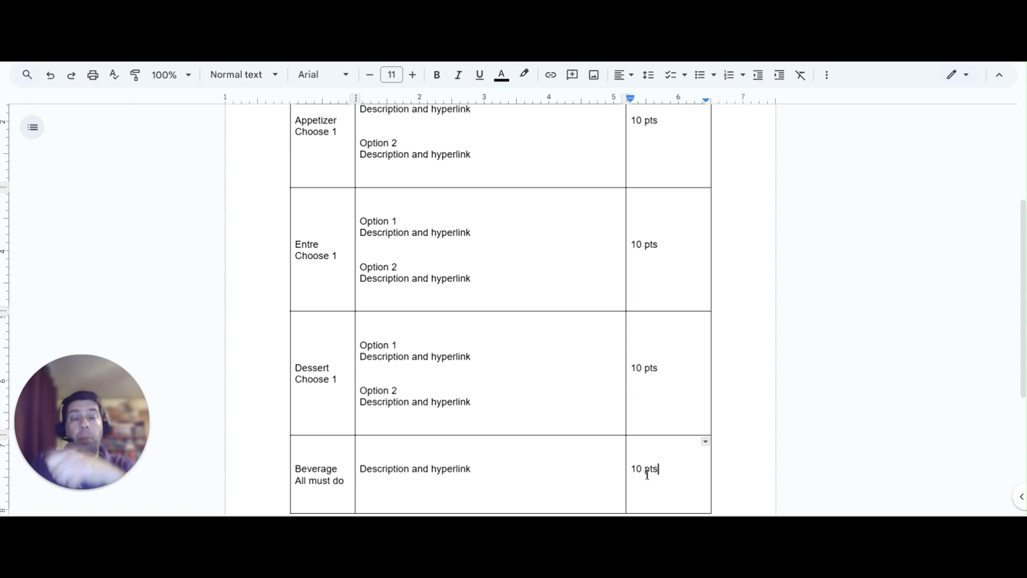
# Step: Select every border segment of the whole table, from the title row to the Beverage row, and set the border width to 0pt
pyautogui.scroll(4, 515, 383)
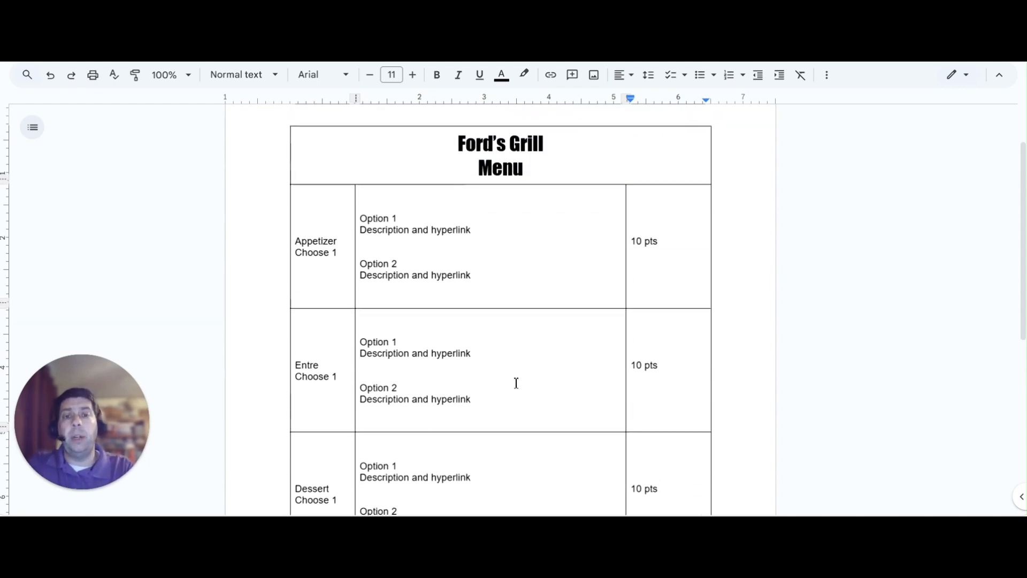
pyautogui.scroll(-5, 516, 382)
pyautogui.scroll(-2, 516, 383)
pyautogui.scroll(5, 516, 382)
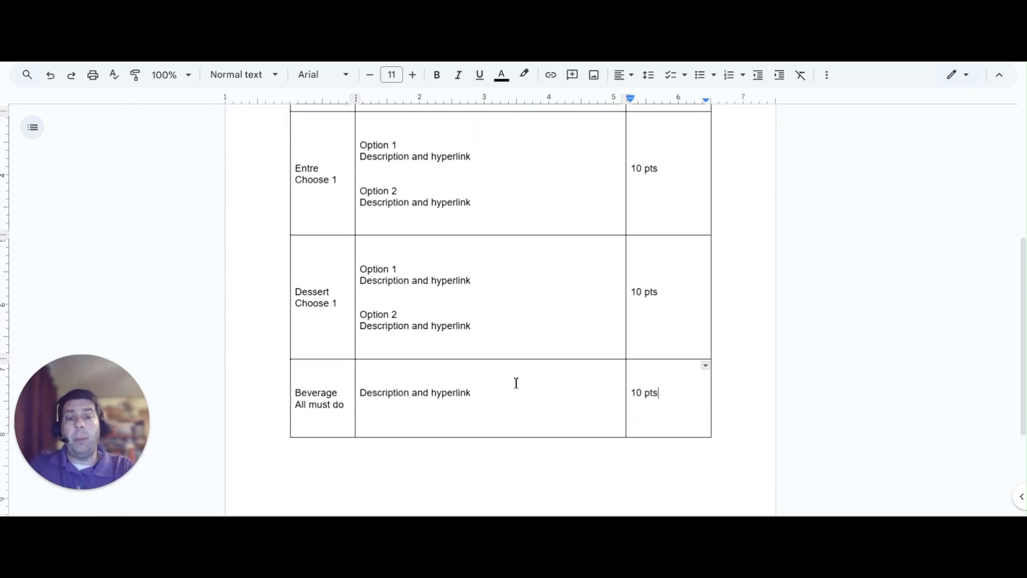
pyautogui.scroll(1, 516, 382)
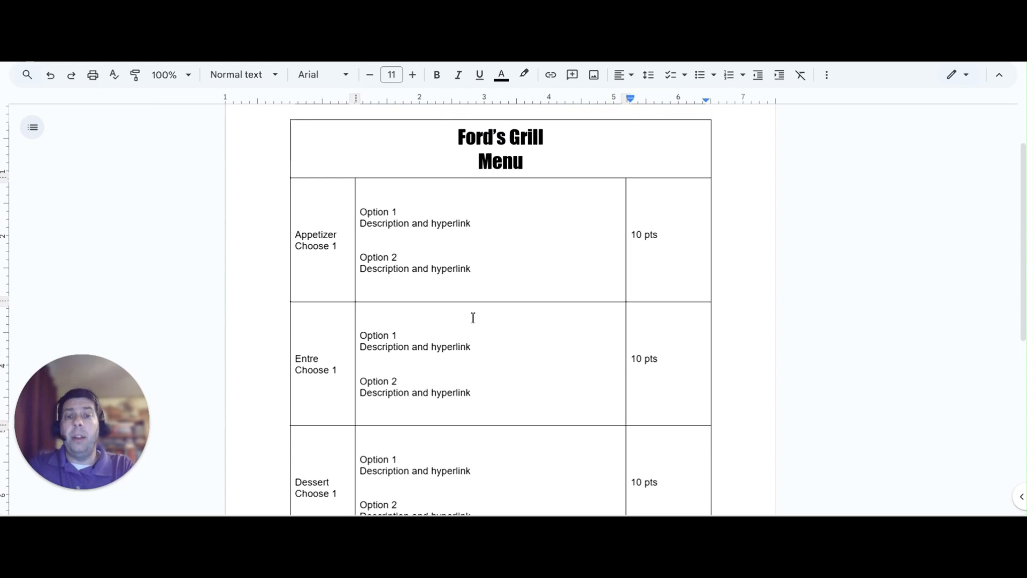
pyautogui.scroll(-1, 389, 144)
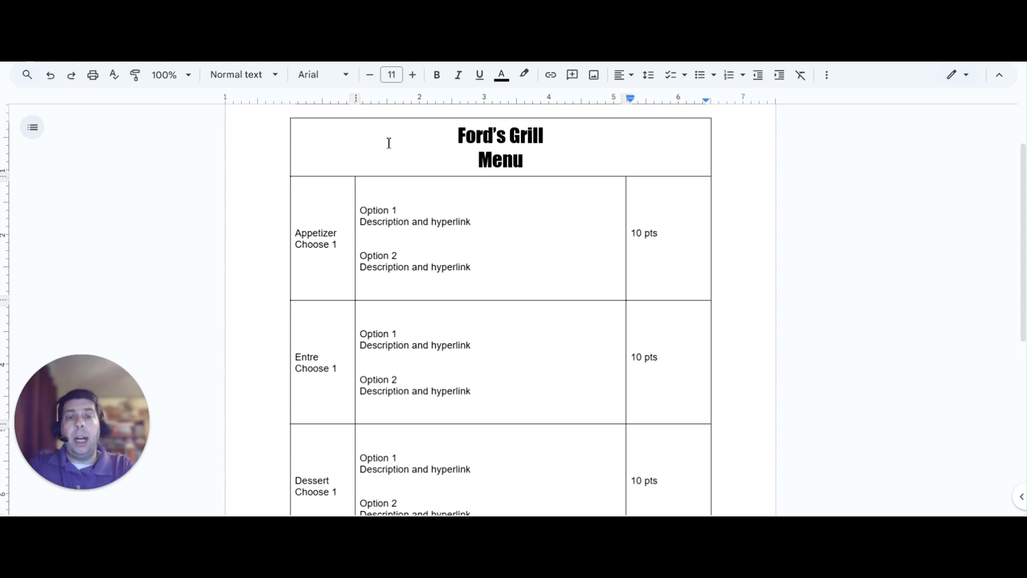
pyautogui.click(362, 118)
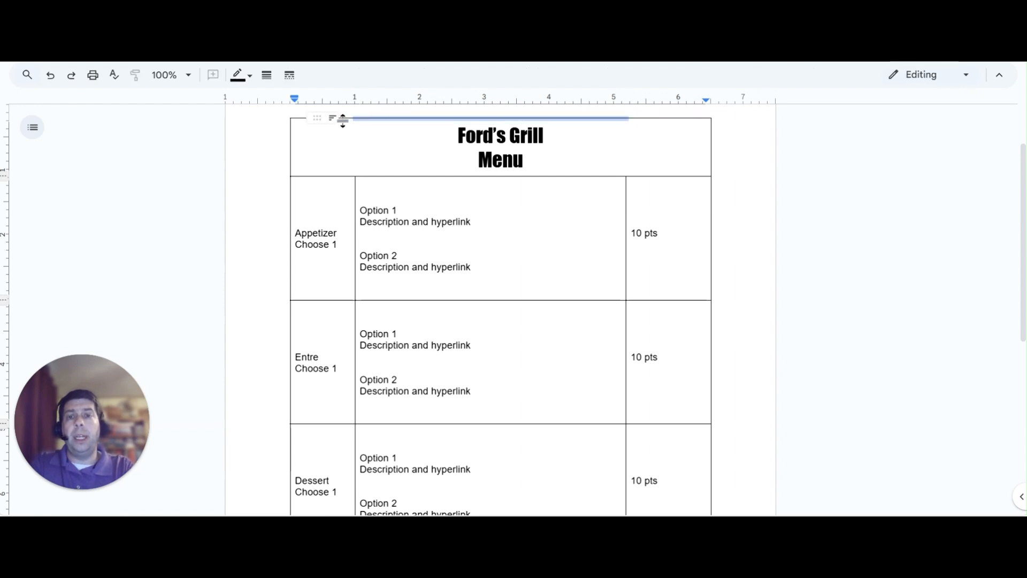
pyautogui.keyDown('ctrl'); pyautogui.click(291, 171); pyautogui.keyUp('ctrl')
pyautogui.keyDown('ctrl'); pyautogui.click(324, 177); pyautogui.keyUp('ctrl')
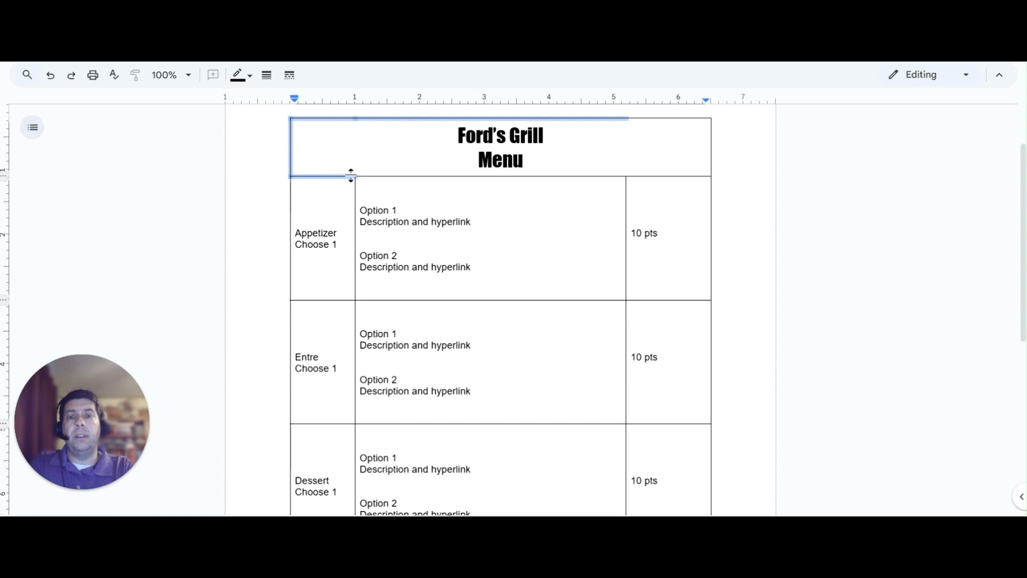
pyautogui.keyDown('ctrl'); pyautogui.click(410, 177); pyautogui.keyUp('ctrl')
pyautogui.keyDown('ctrl'); pyautogui.click(669, 175); pyautogui.keyUp('ctrl')
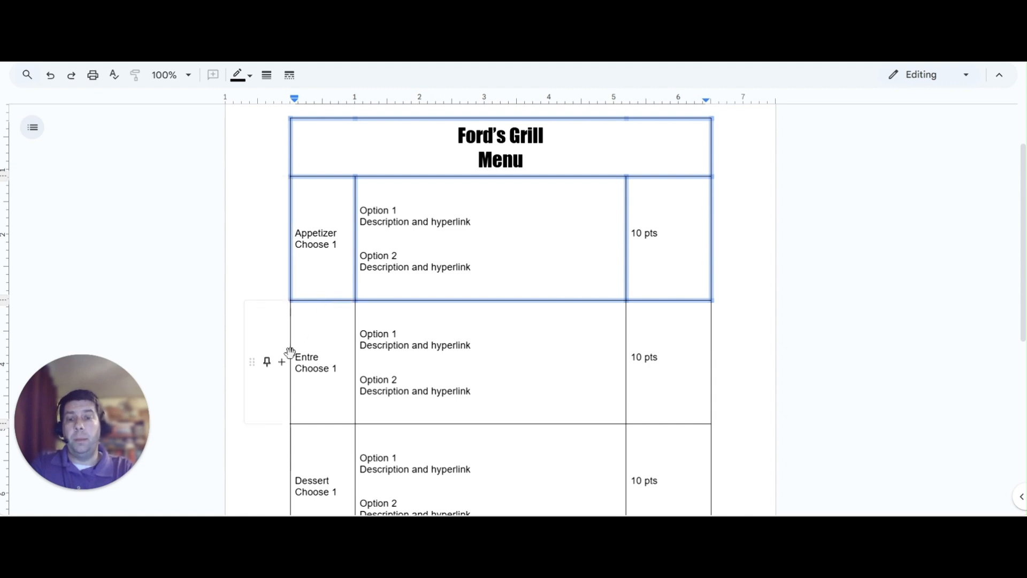
pyautogui.scroll(-4, 625, 383)
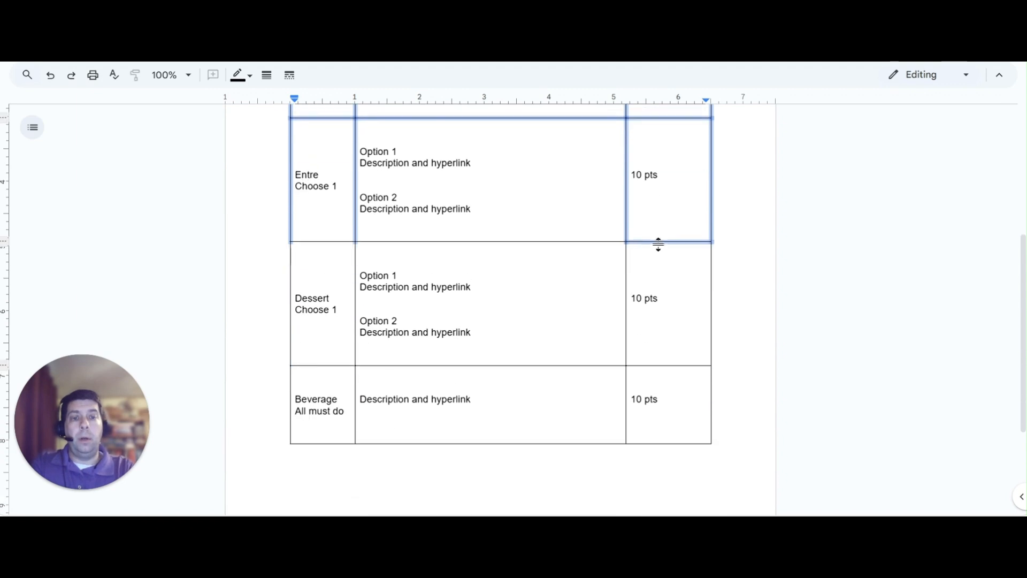
pyautogui.keyDown('ctrl'); pyautogui.click(290, 320); pyautogui.keyUp('ctrl')
pyautogui.keyDown('ctrl'); pyautogui.click(332, 366); pyautogui.keyUp('ctrl')
pyautogui.keyDown('ctrl'); pyautogui.click(408, 365); pyautogui.keyUp('ctrl')
pyautogui.keyDown('ctrl'); pyautogui.click(356, 351); pyautogui.keyUp('ctrl')
pyautogui.keyDown('ctrl'); pyautogui.click(627, 339); pyautogui.keyUp('ctrl')
pyautogui.keyDown('ctrl'); pyautogui.click(711, 342); pyautogui.keyUp('ctrl')
pyautogui.keyDown('ctrl'); pyautogui.click(696, 366); pyautogui.keyUp('ctrl')
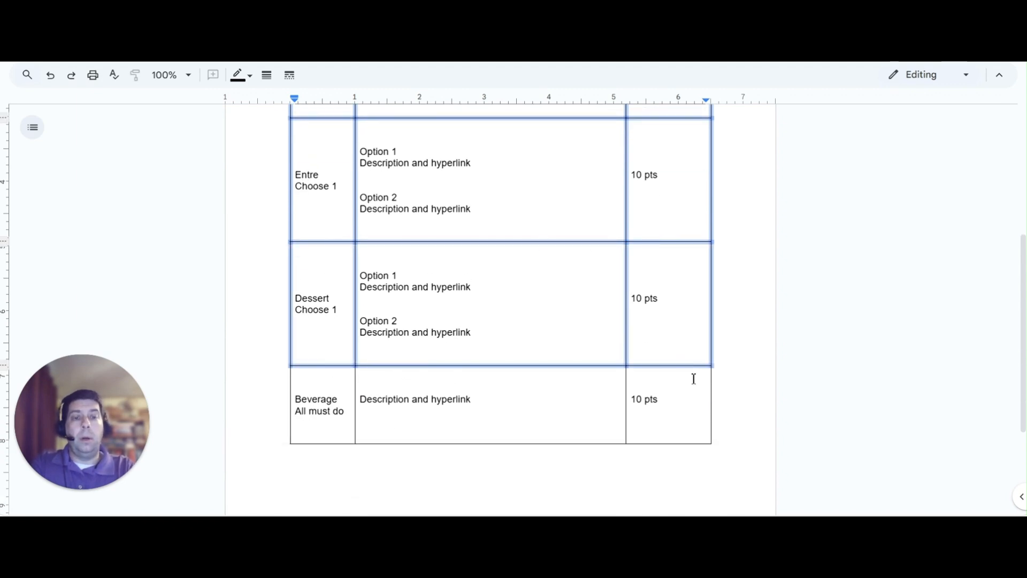
pyautogui.keyDown('ctrl'); pyautogui.click(710, 402); pyautogui.keyUp('ctrl')
pyautogui.keyDown('ctrl'); pyautogui.click(626, 435); pyautogui.keyUp('ctrl')
pyautogui.keyDown('ctrl'); pyautogui.click(567, 443); pyautogui.keyUp('ctrl')
pyautogui.keyDown('ctrl'); pyautogui.click(355, 429); pyautogui.keyUp('ctrl')
pyautogui.keyDown('ctrl'); pyautogui.click(290, 428); pyautogui.keyUp('ctrl')
pyautogui.keyDown('ctrl'); pyautogui.click(314, 444); pyautogui.keyUp('ctrl')
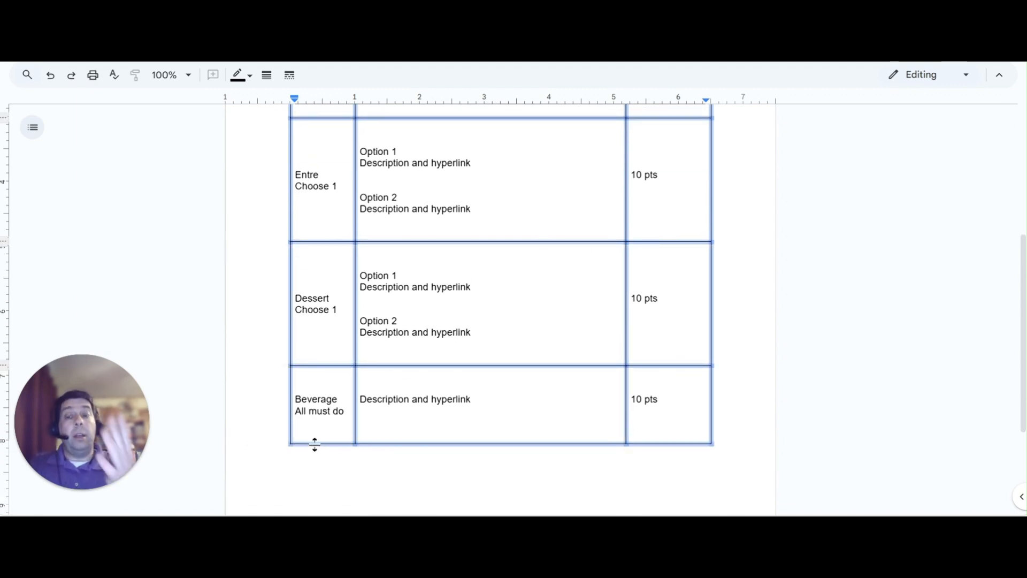
pyautogui.click(268, 75)
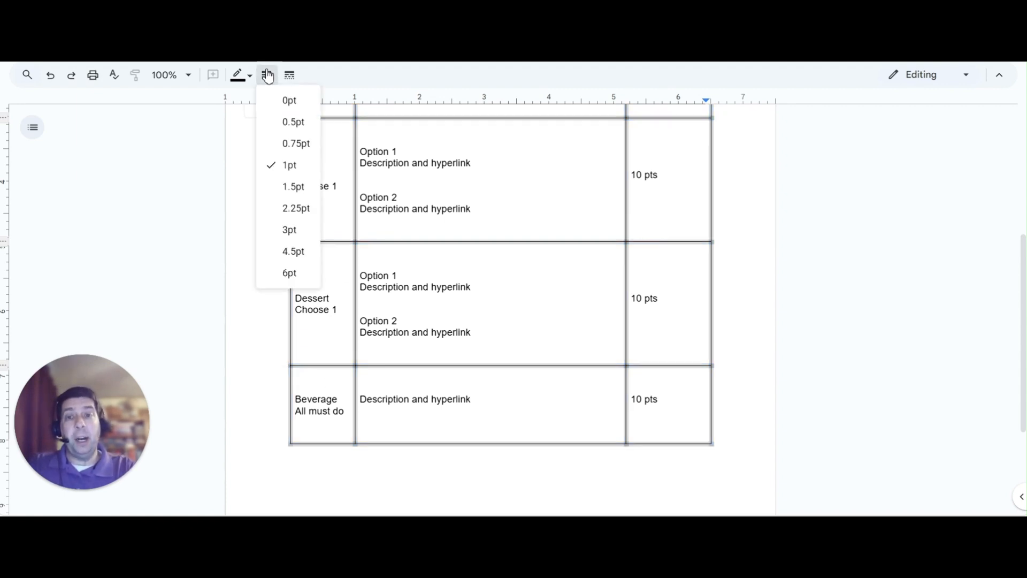
pyautogui.click(281, 102)
pyautogui.scroll(-1, 449, 236)
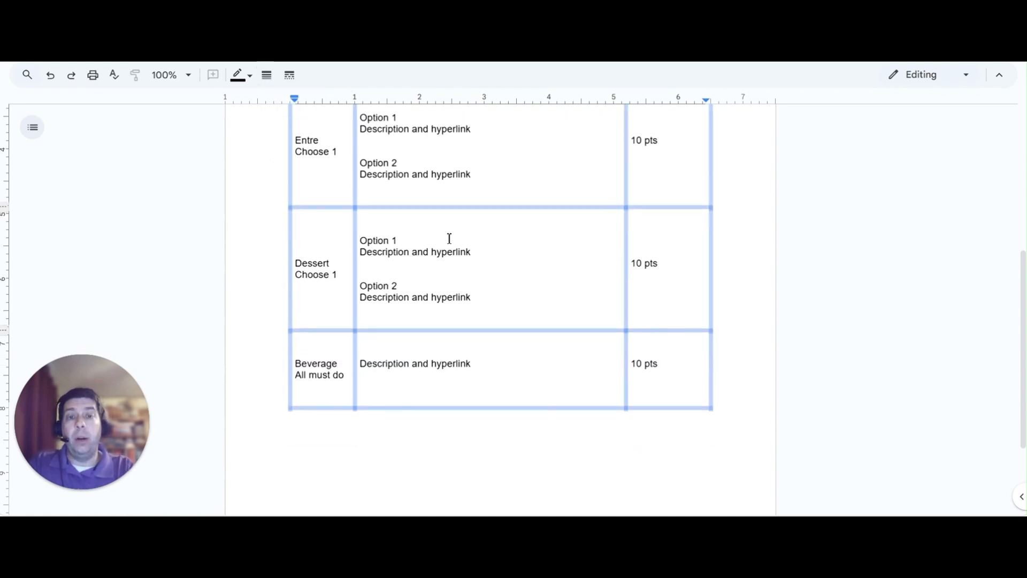
pyautogui.click(534, 240)
pyautogui.scroll(2, 534, 242)
pyautogui.scroll(3, 534, 242)
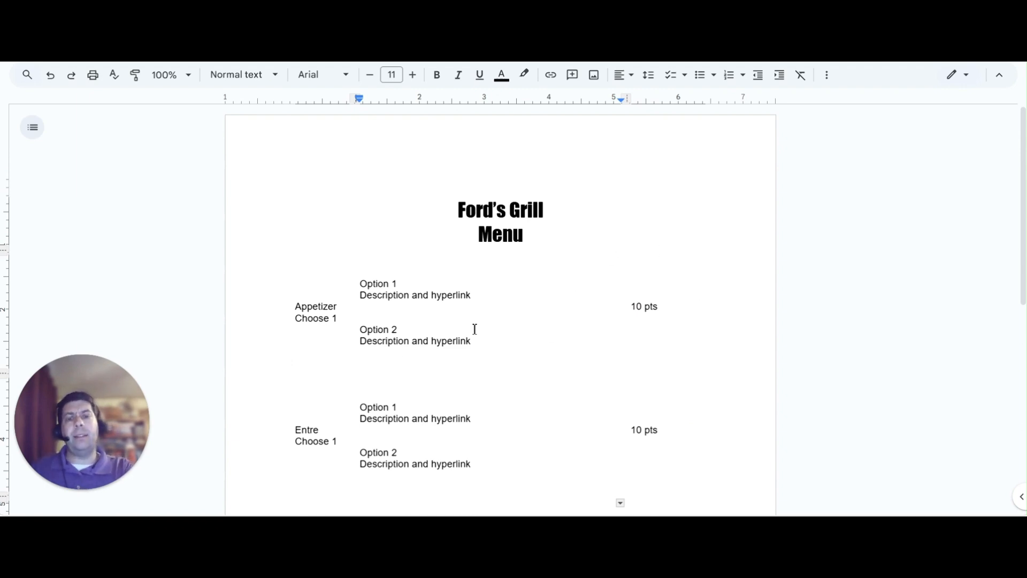
# Step: Set the border between the Appetizer and Entre activity cells to 1pt
pyautogui.click(475, 373)
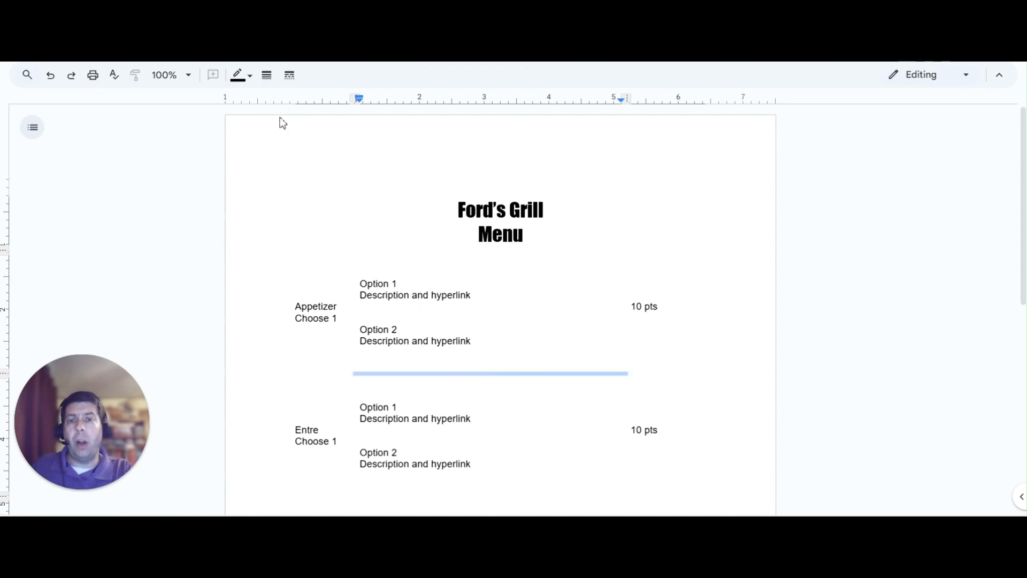
pyautogui.click(266, 75)
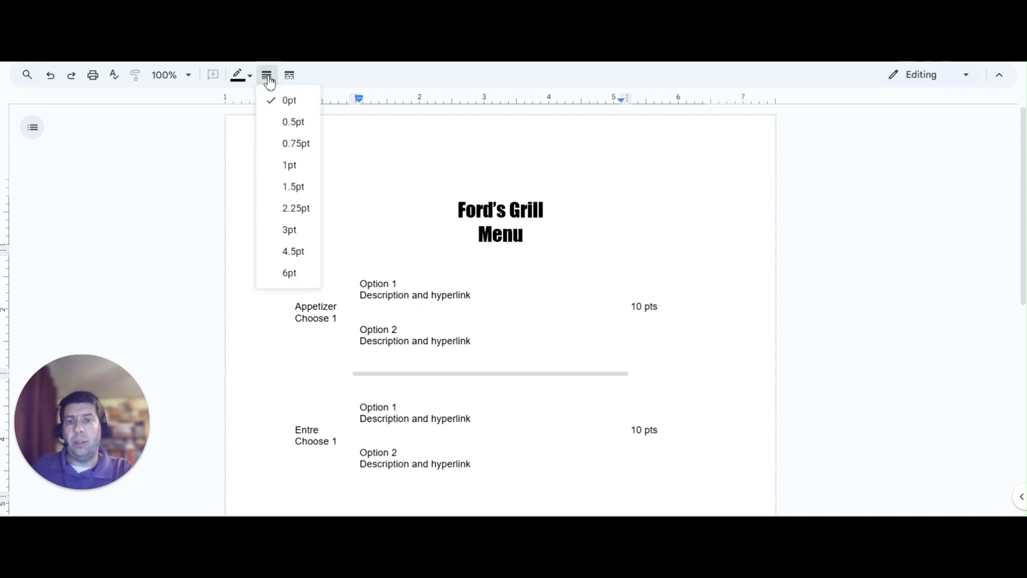
pyautogui.click(289, 165)
# Step: Set the border beneath the Appetizer activity cell back to 0pt
pyautogui.rightClick(708, 408)
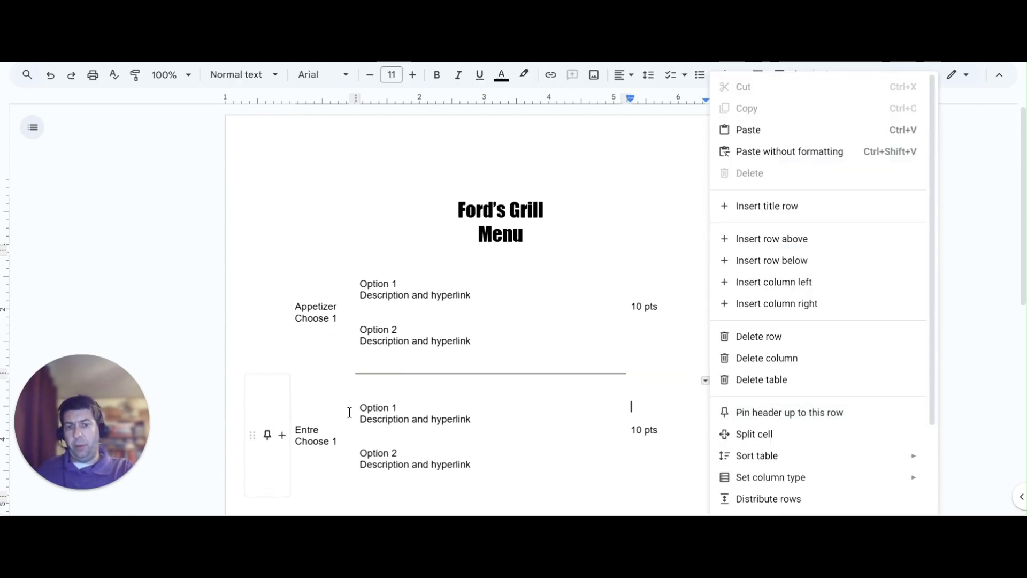
pyautogui.rightClick(541, 374)
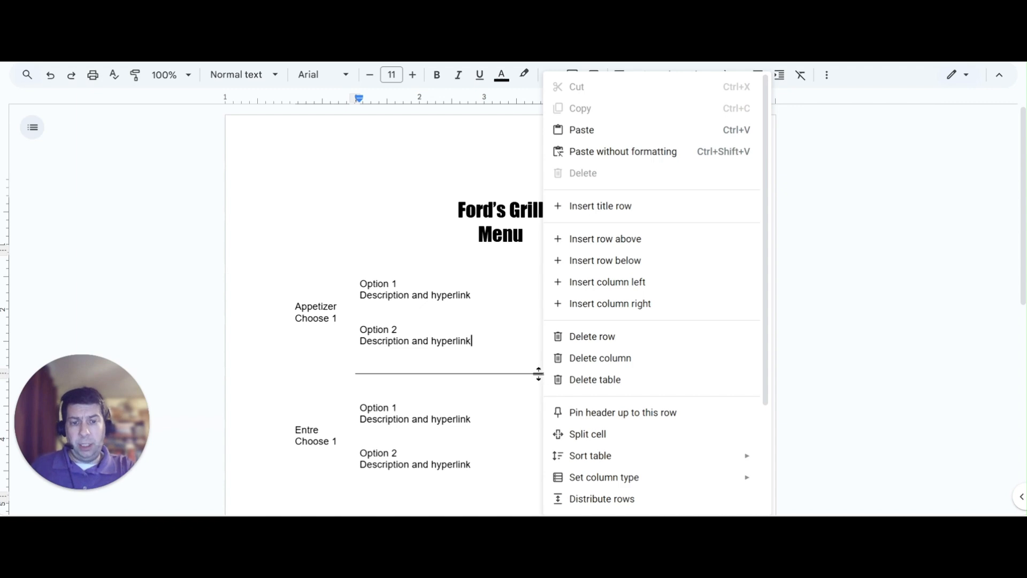
pyautogui.click(535, 374)
pyautogui.click(536, 375)
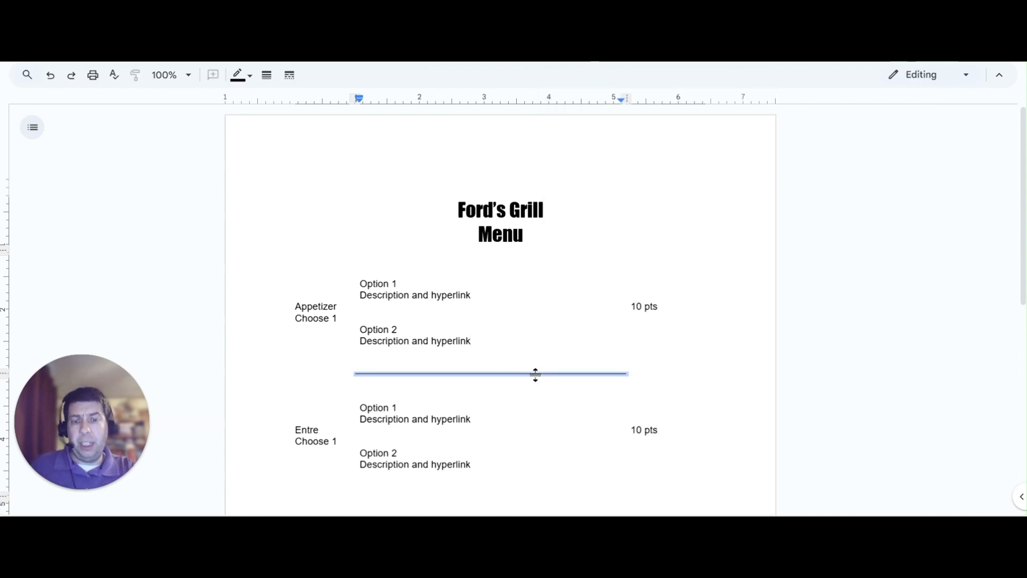
pyautogui.click(266, 76)
pyautogui.click(289, 101)
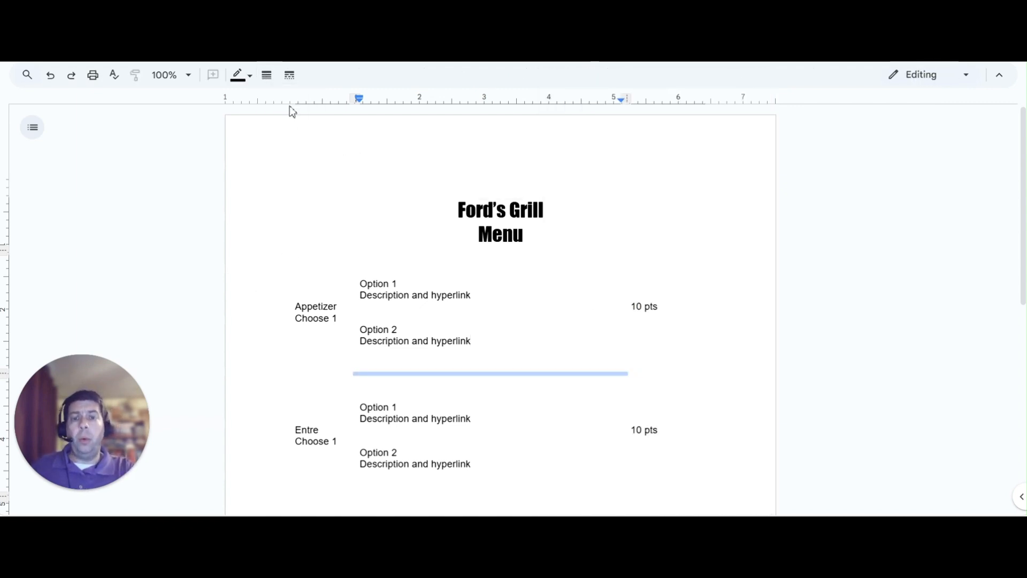
pyautogui.click(588, 336)
# Step: Add a blank line above "Description and hyperlink" in the Beverage row's middle cell
pyautogui.scroll(-6, 589, 336)
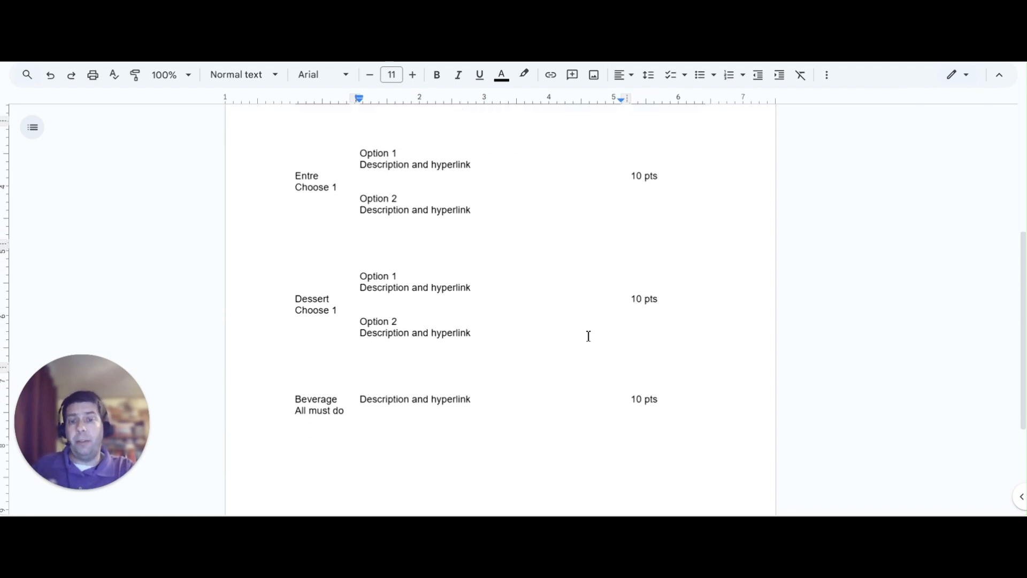
pyautogui.scroll(-2, 589, 336)
pyautogui.scroll(2, 586, 337)
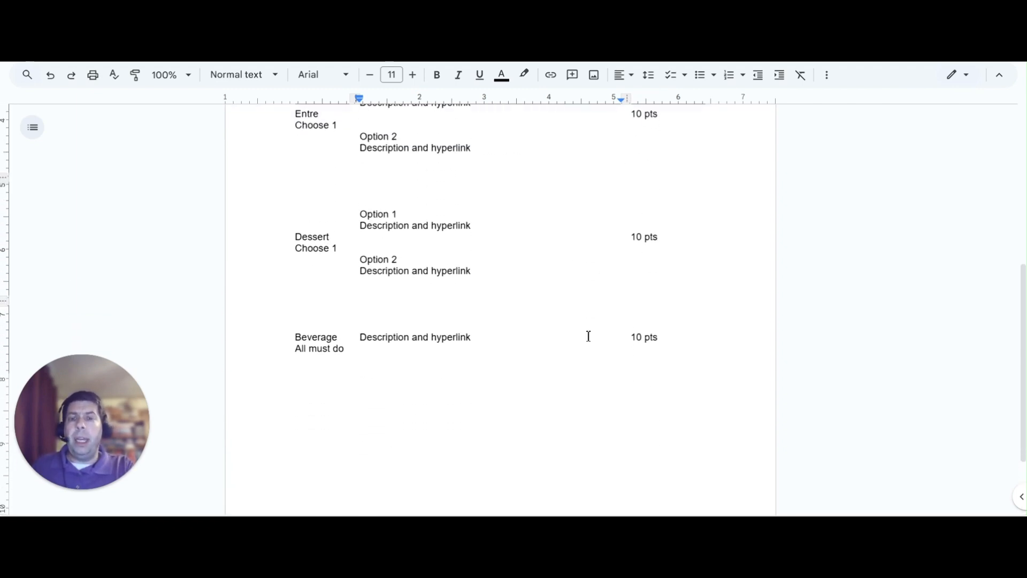
pyautogui.click(438, 330)
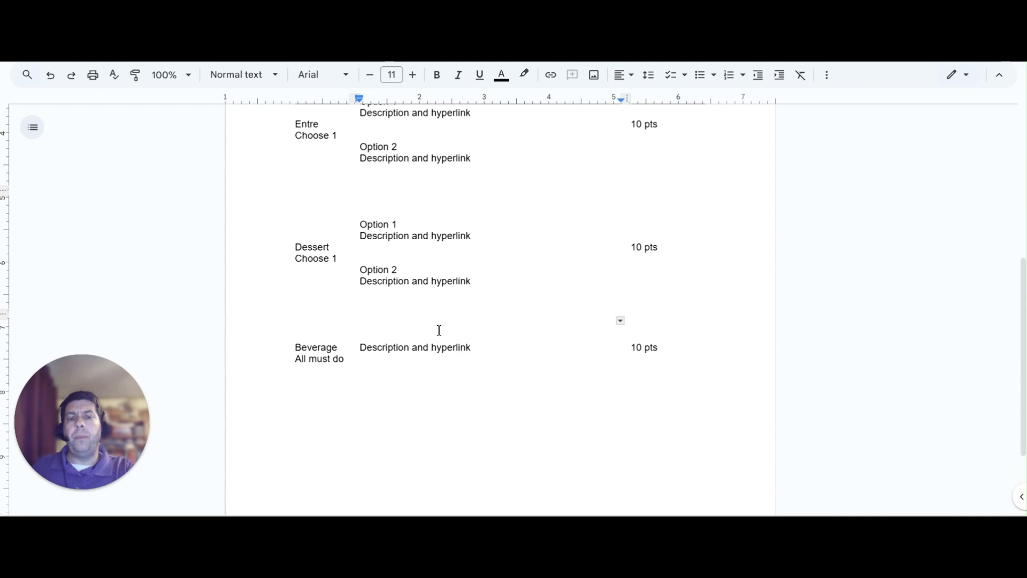
pyautogui.press('Return')
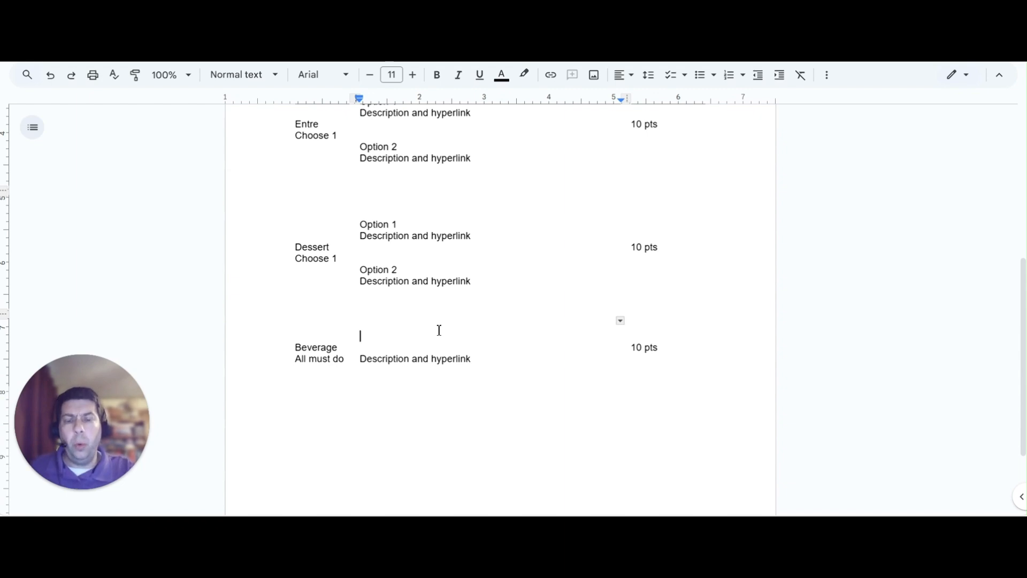
# Step: Add a blank line above "Beverage" and above "10 pts" in the Beverage row's outer cells
pyautogui.click(311, 338)
pyautogui.press('Return')
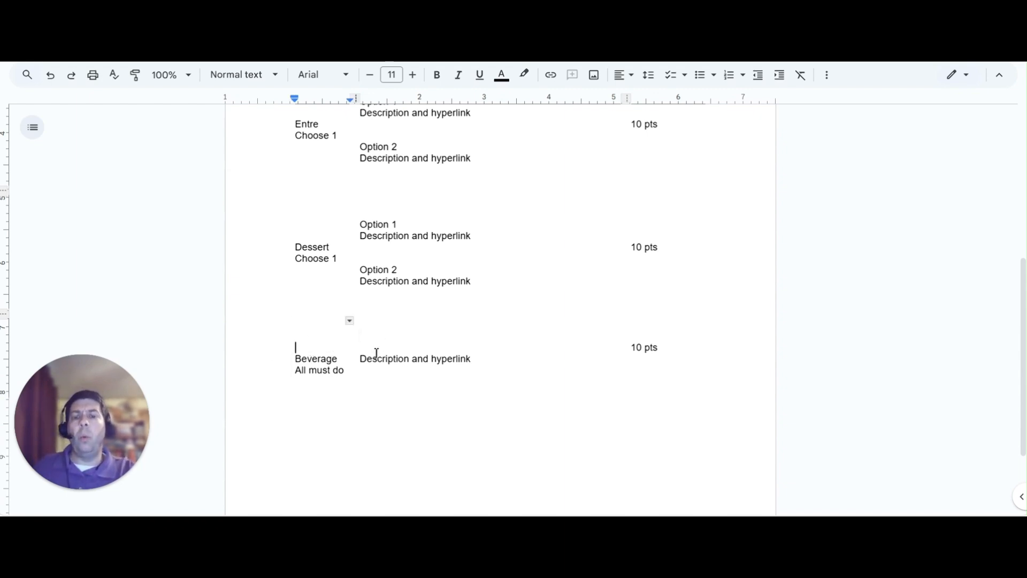
pyautogui.click(633, 349)
pyautogui.press('Return')
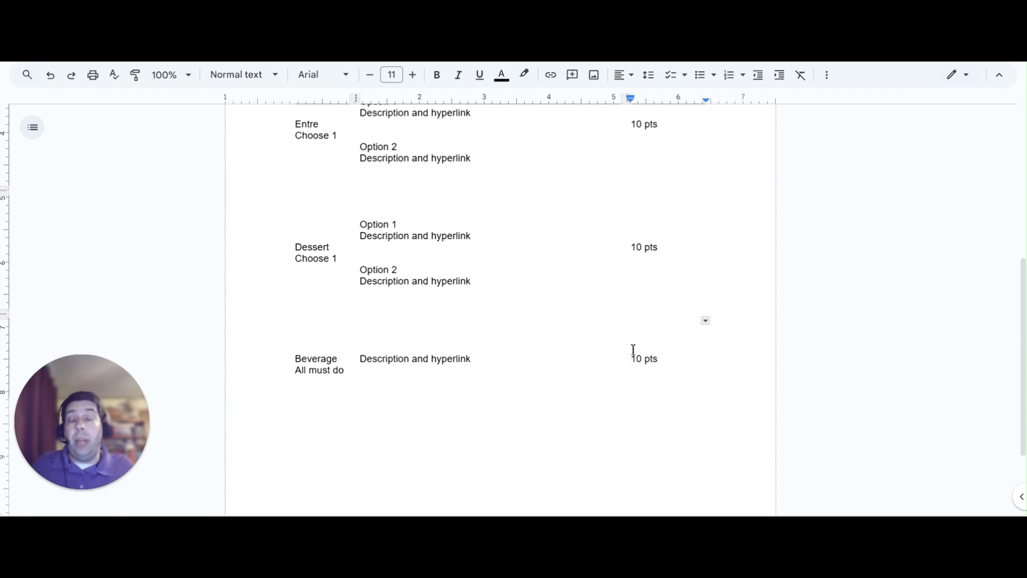
# Step: Review the borderless menu layout from the title through the Appetizer, Entre, Dessert and Beverage rows
pyautogui.scroll(5, 420, 289)
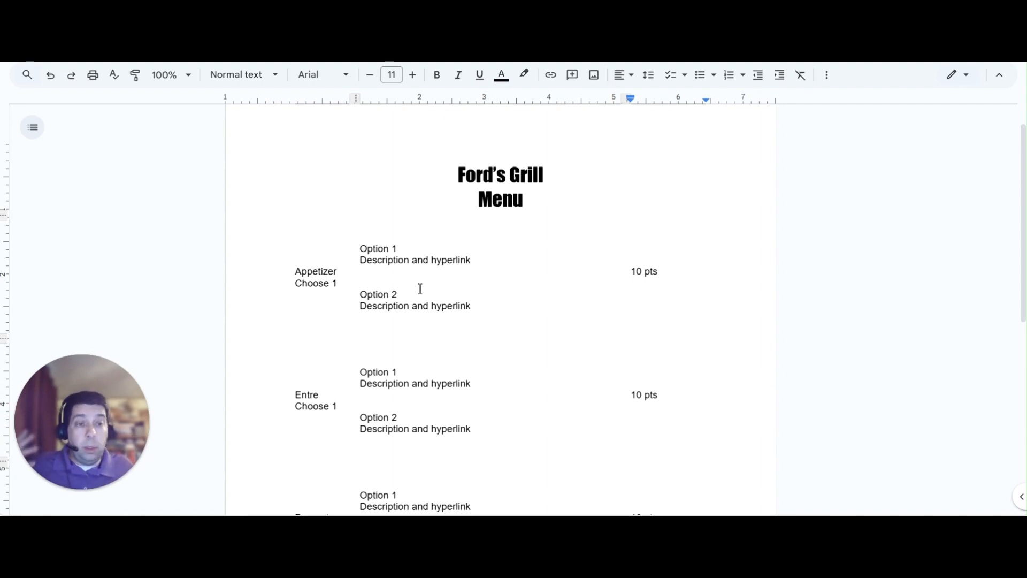
pyautogui.scroll(-2, 420, 289)
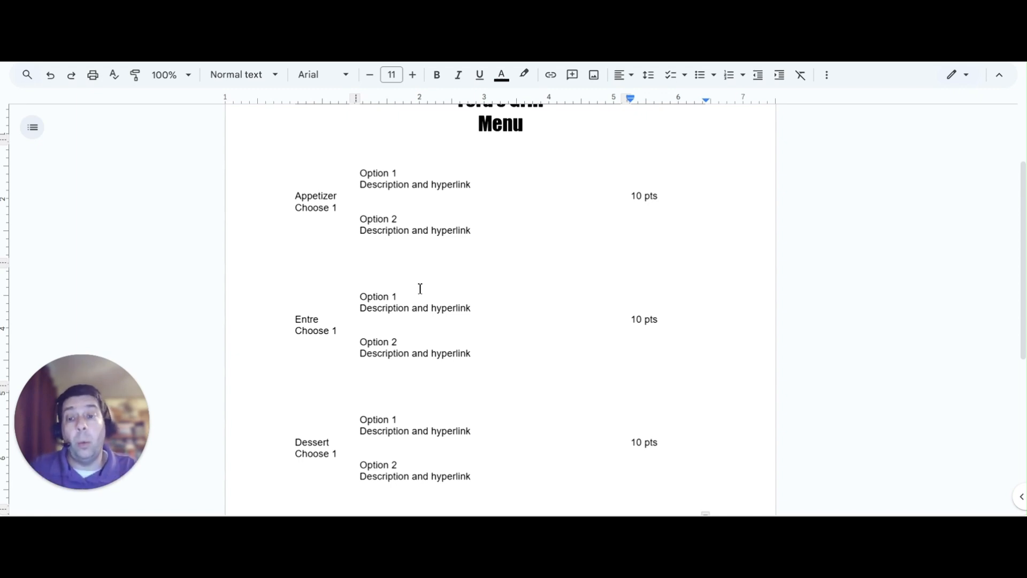
pyautogui.scroll(1, 409, 261)
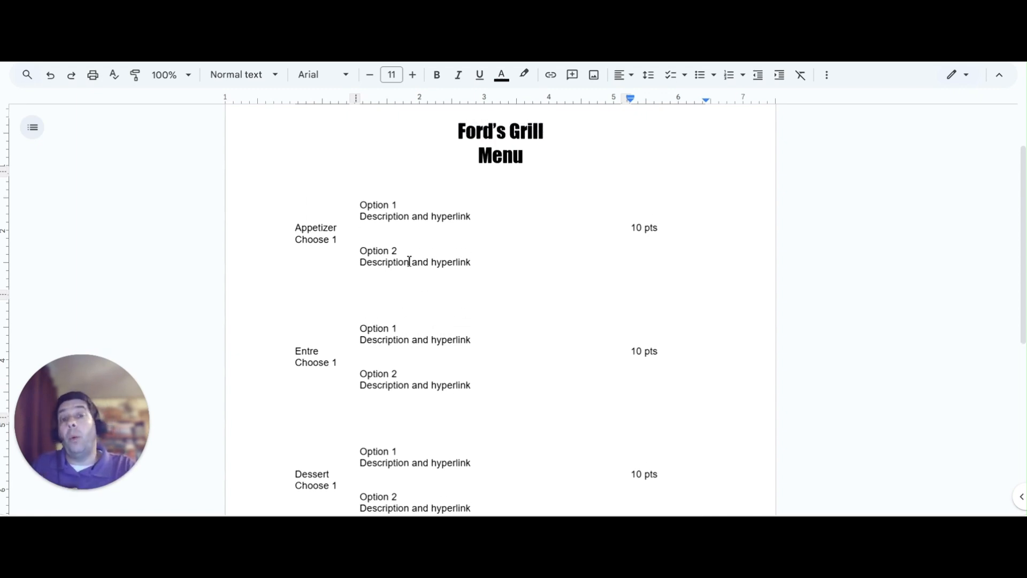
pyautogui.scroll(-3, 409, 260)
pyautogui.scroll(-2, 410, 261)
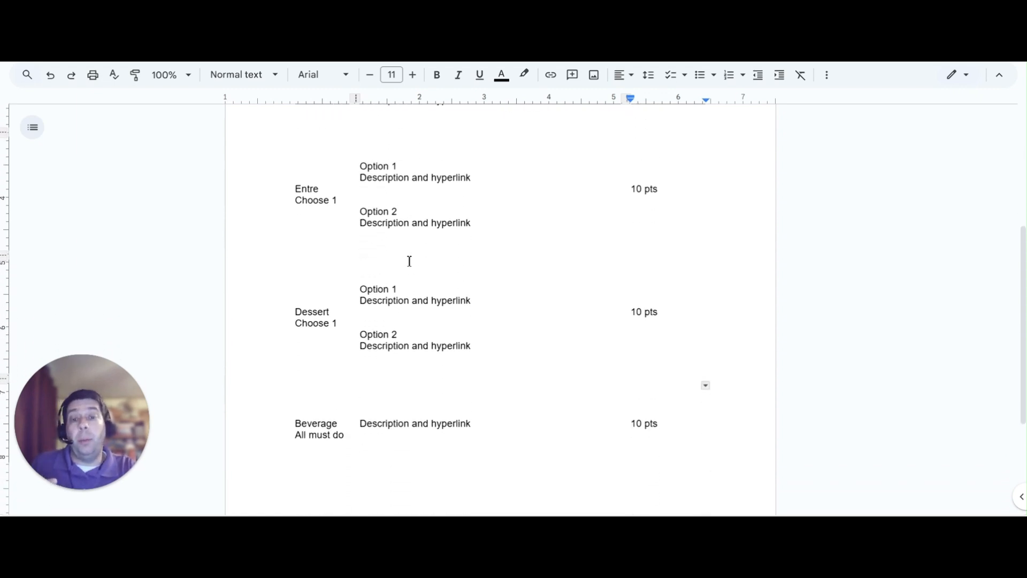
pyautogui.scroll(4, 409, 261)
pyautogui.scroll(-2, 409, 260)
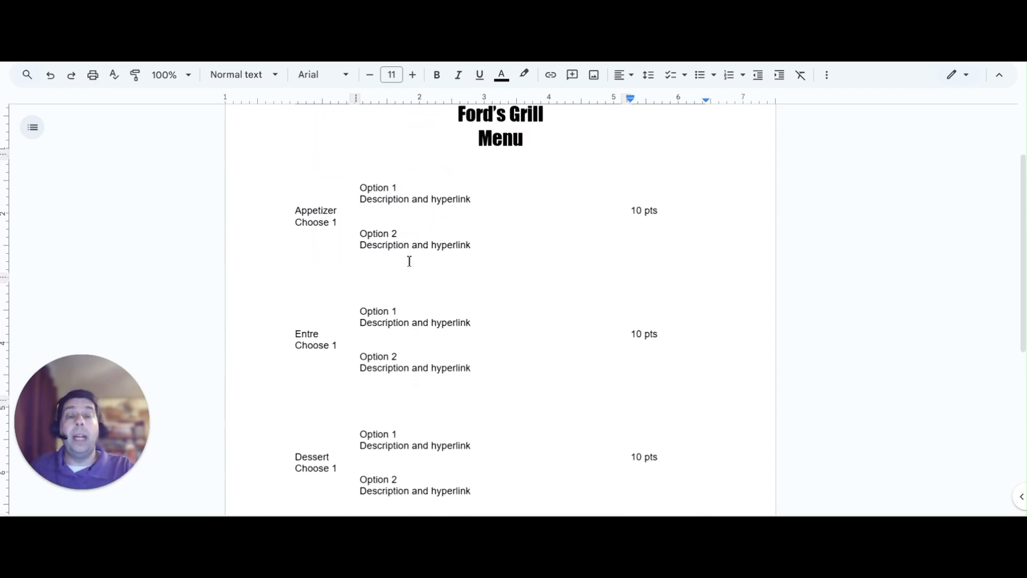
pyautogui.scroll(1, 409, 260)
pyautogui.scroll(1, 409, 261)
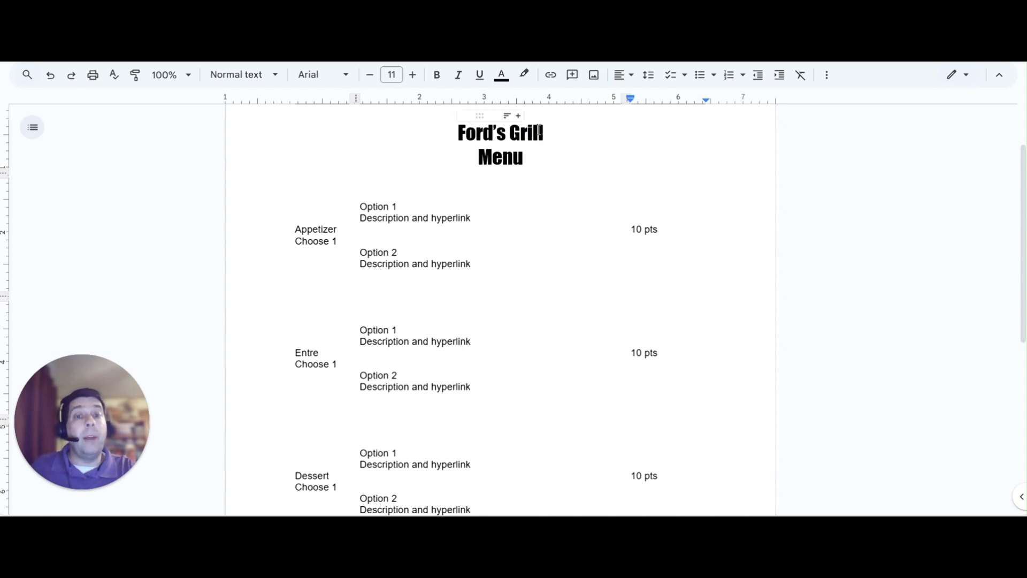
pyautogui.scroll(-1, 502, 229)
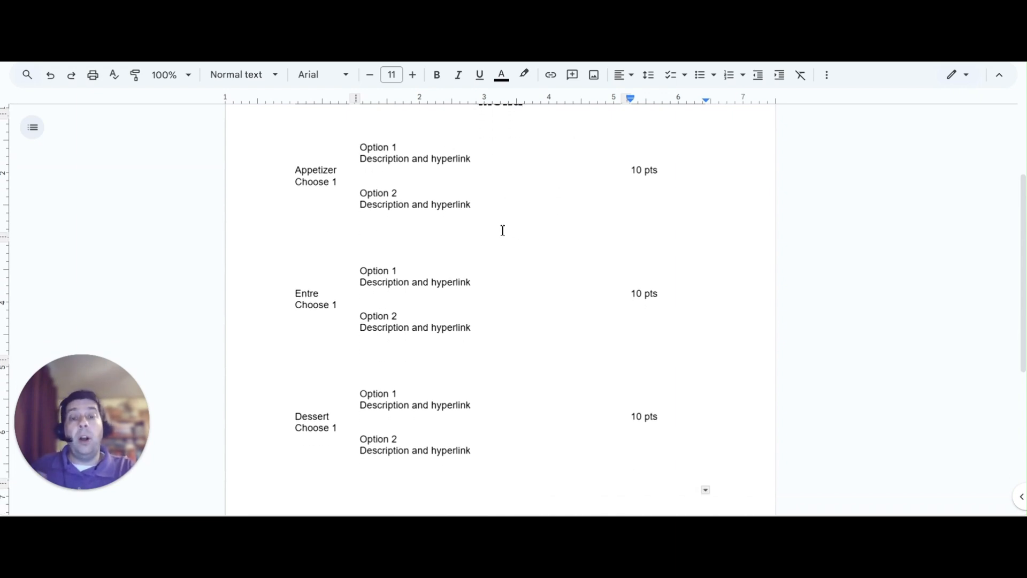
pyautogui.scroll(2, 502, 229)
# Step: Add a new line below "Menu" in the title cell and reduce its font size to 15
pyautogui.click(461, 220)
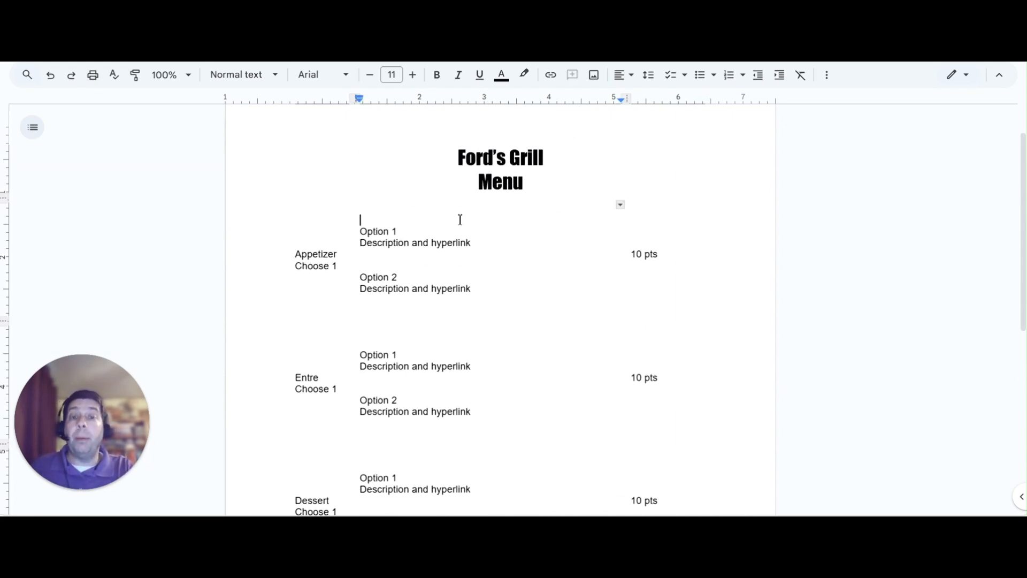
pyautogui.click(438, 196)
pyautogui.rightClick(530, 191)
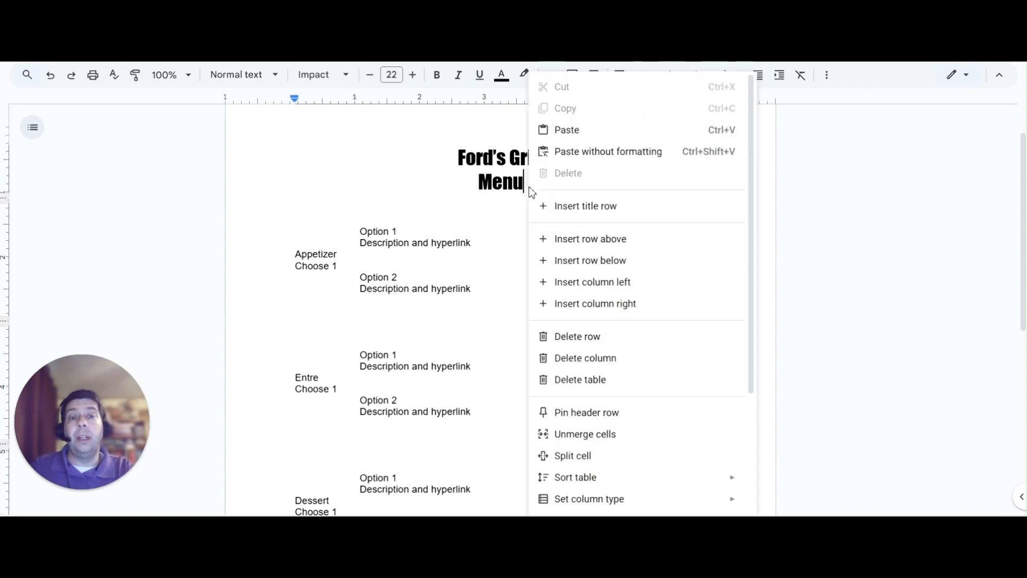
pyautogui.press('Escape')
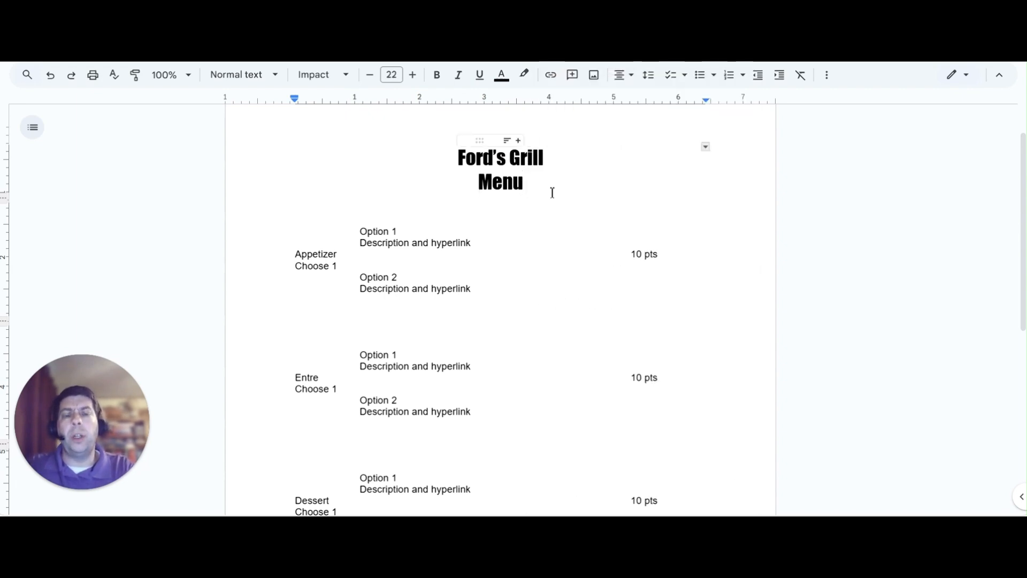
pyautogui.press('Return')
pyautogui.click(371, 76)
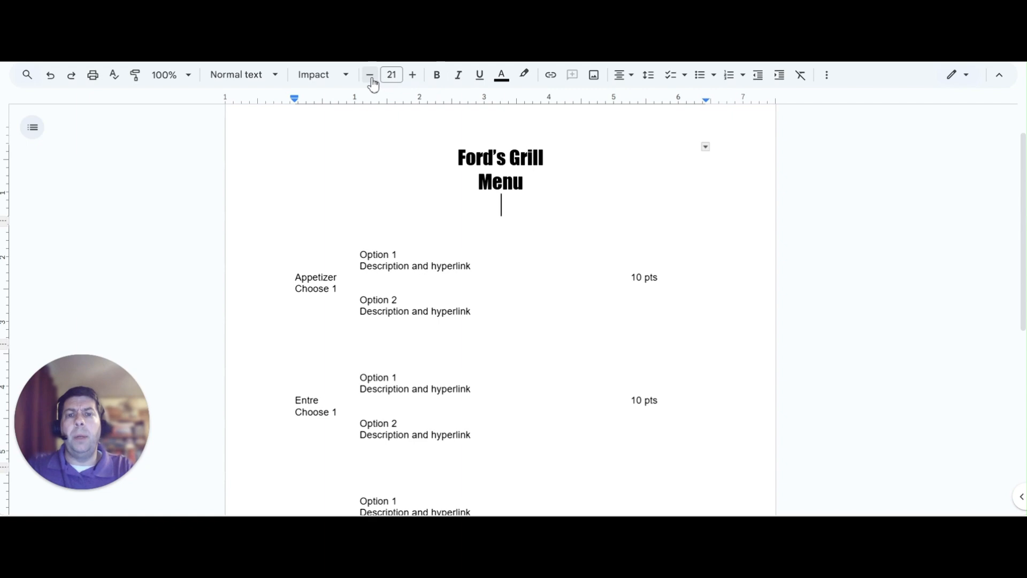
pyautogui.click(370, 76)
pyautogui.click(370, 76)
pyautogui.click(370, 75)
pyautogui.click(370, 76)
pyautogui.click(370, 75)
pyautogui.click(370, 75)
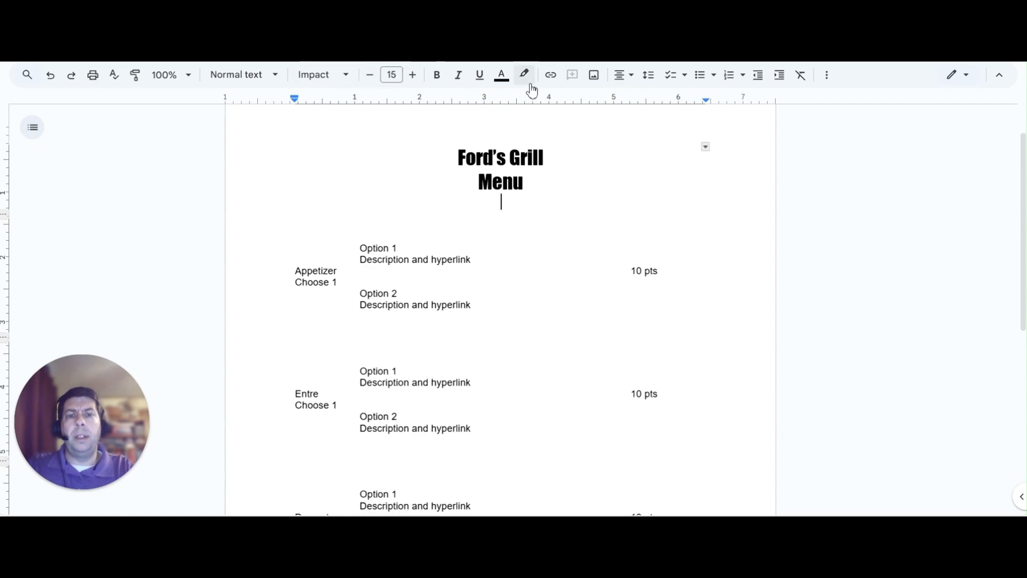
# Step: Left-align the new line beneath the title and enter "Summary of Unit and Description of assignments/directions"
pyautogui.click(622, 78)
pyautogui.click(624, 100)
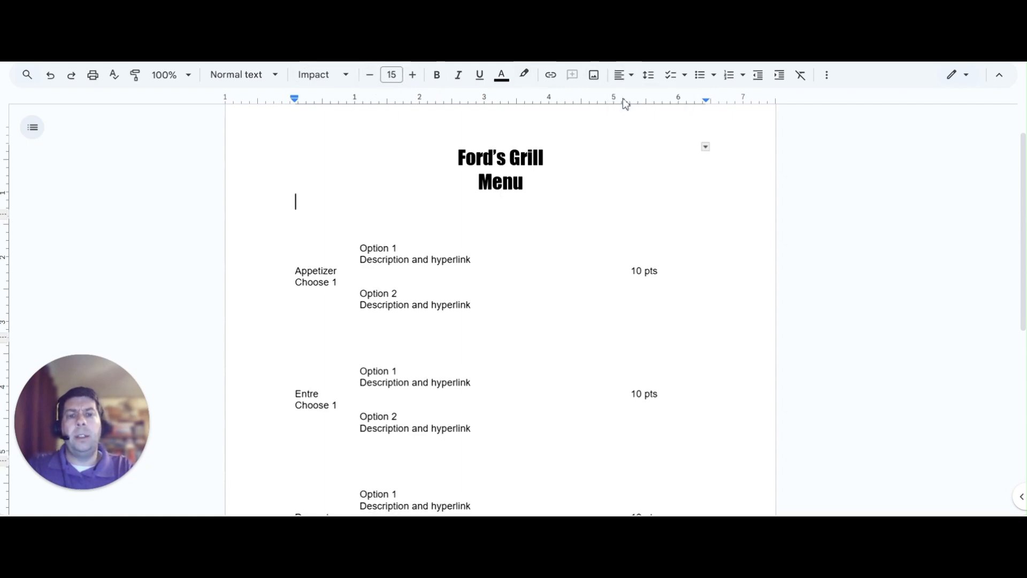
pyautogui.write('summary of Uni')
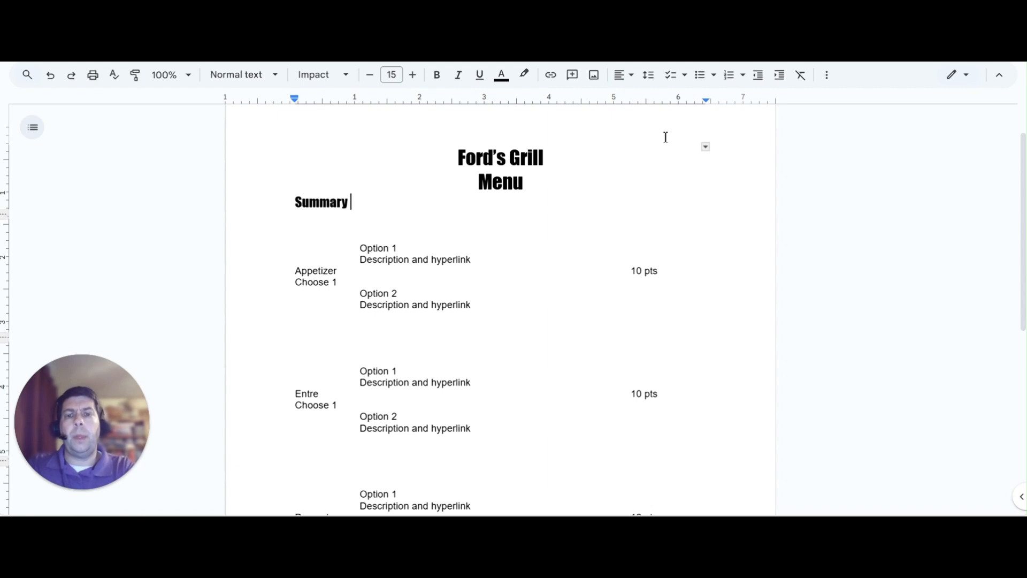
pyautogui.write('t and ')
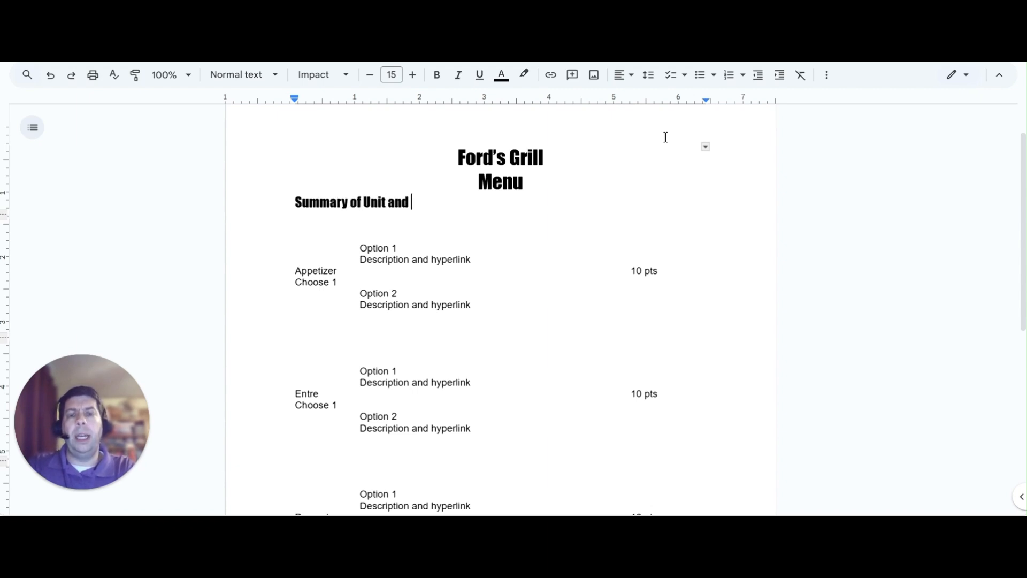
pyautogui.write('Descript')
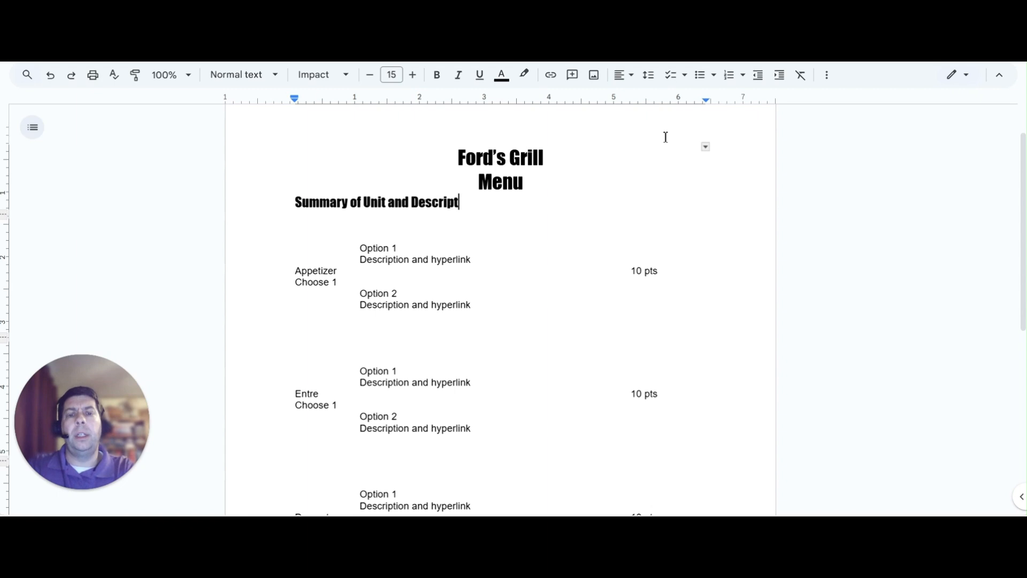
pyautogui.write('ion of assignm')
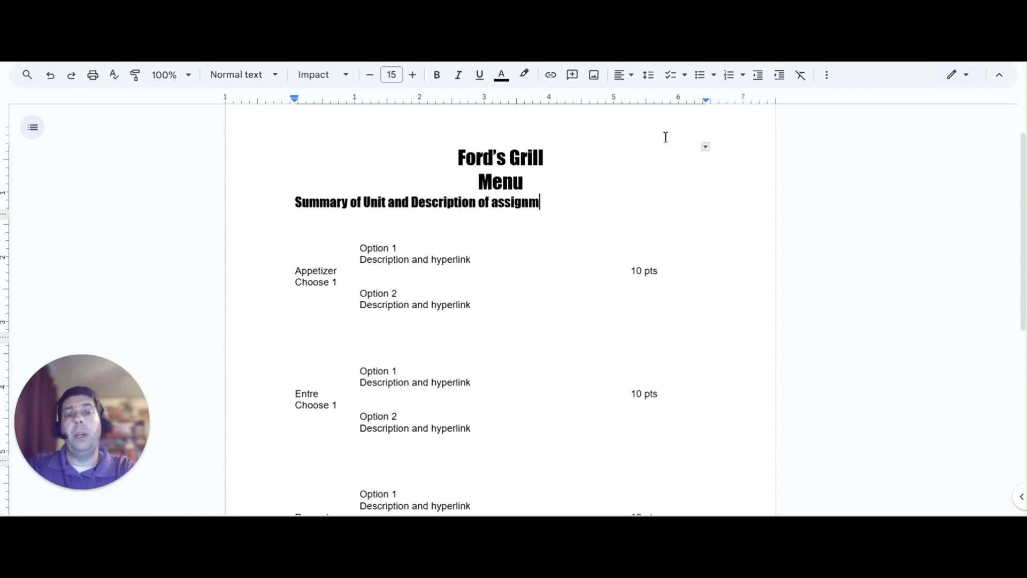
pyautogui.write('ents/d')
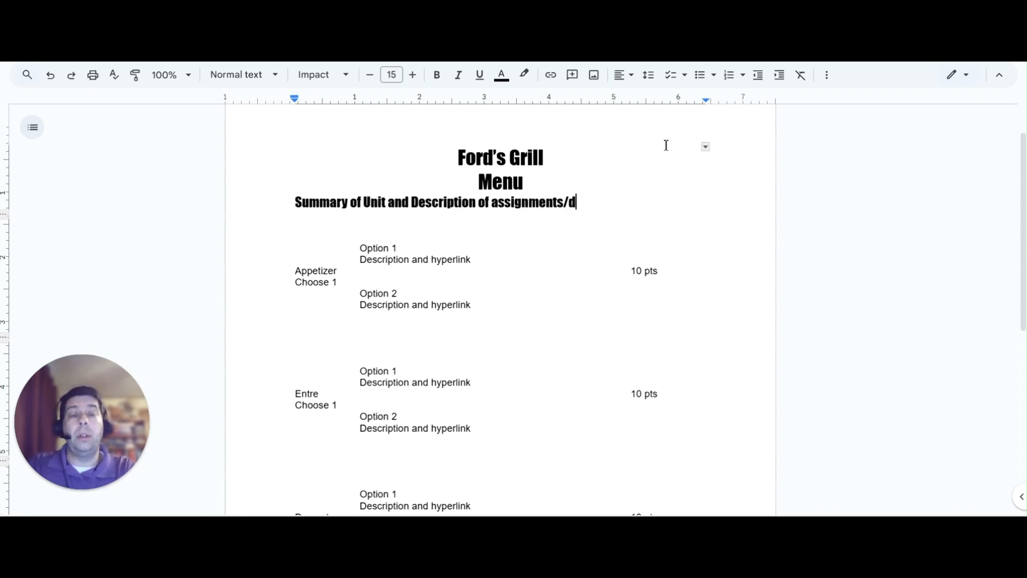
pyautogui.write('irections')
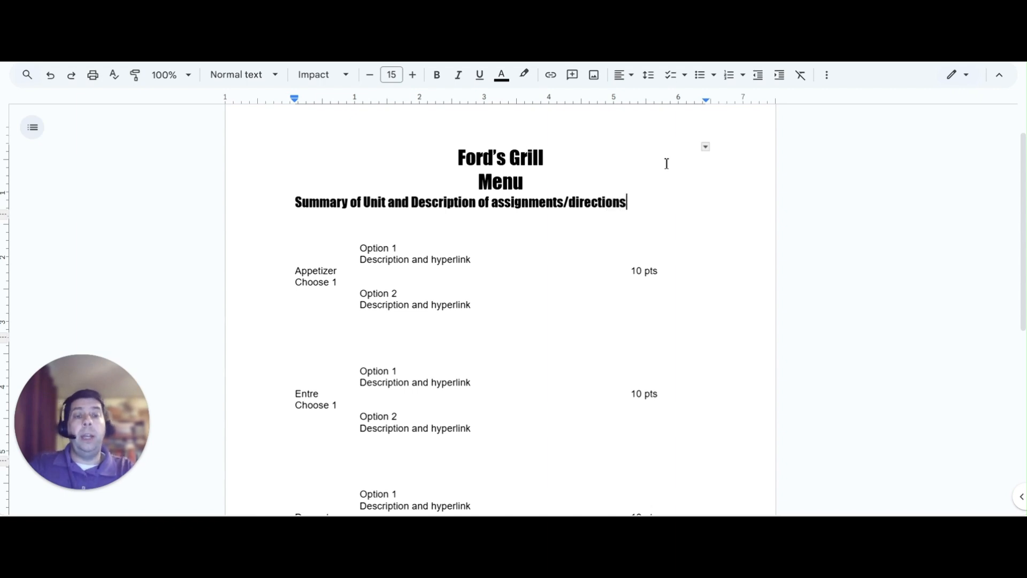
# Step: Look over the menu template, from the title and summary line down to the Beverage row
pyautogui.scroll(-2, 638, 321)
pyautogui.scroll(-3, 638, 321)
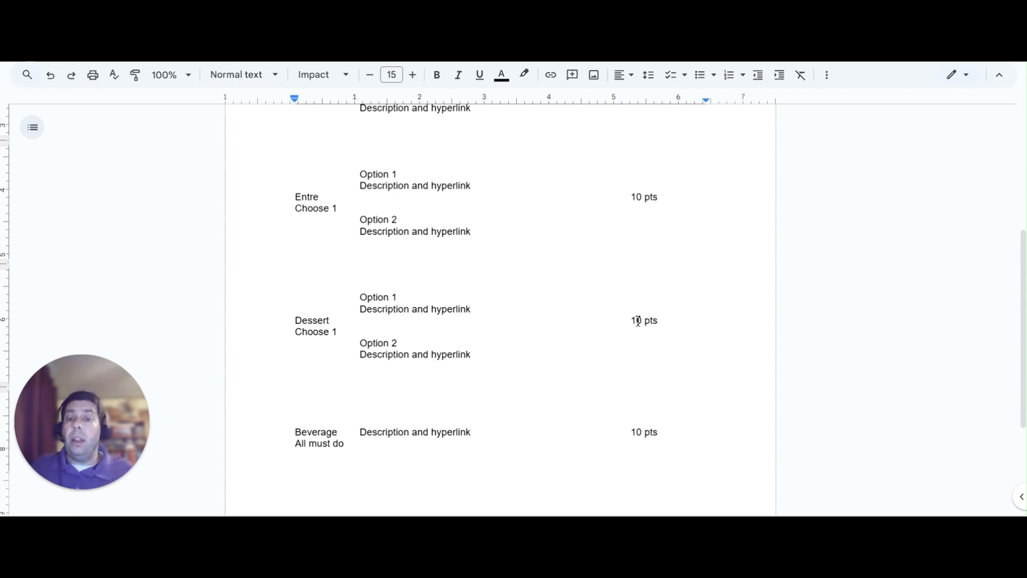
pyautogui.scroll(2, 637, 322)
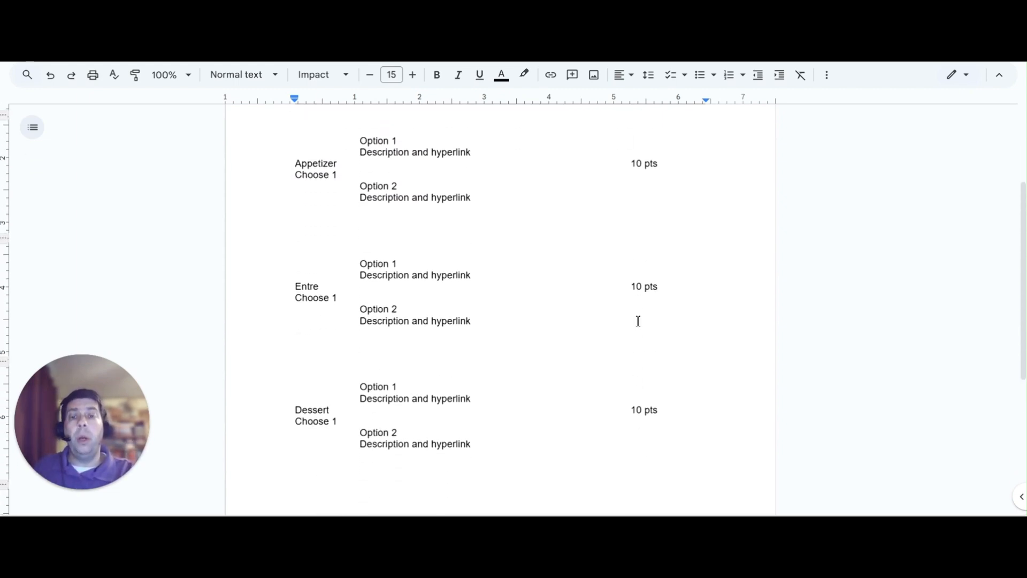
pyautogui.scroll(-1, 638, 321)
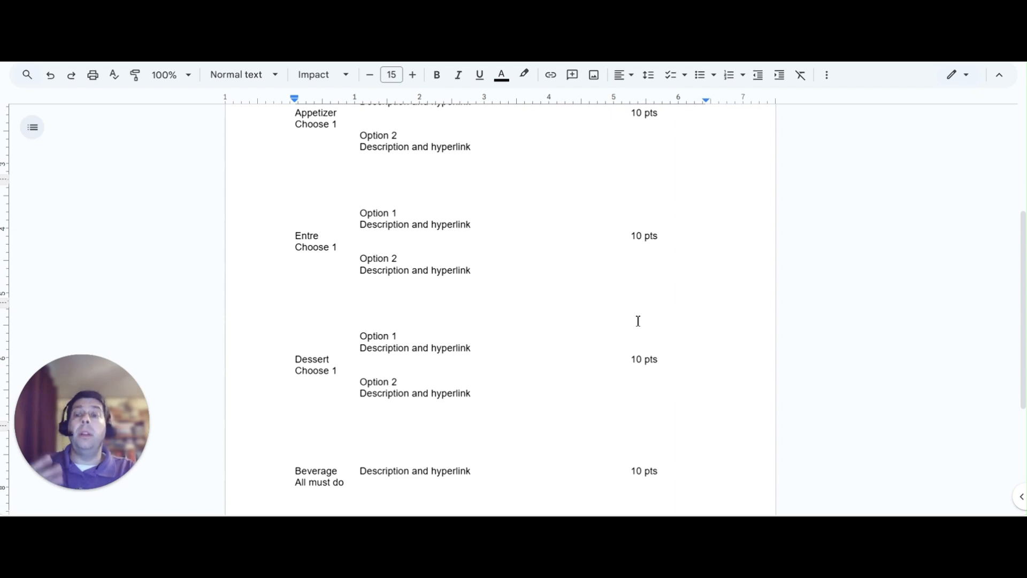
pyautogui.scroll(5, 638, 321)
pyautogui.scroll(-2, 638, 321)
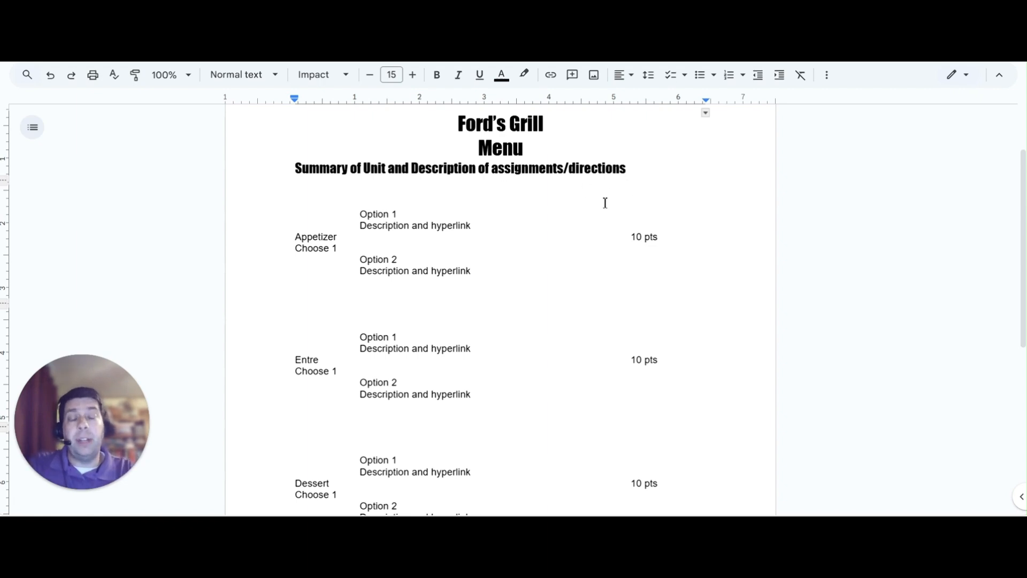
pyautogui.scroll(-5, 605, 203)
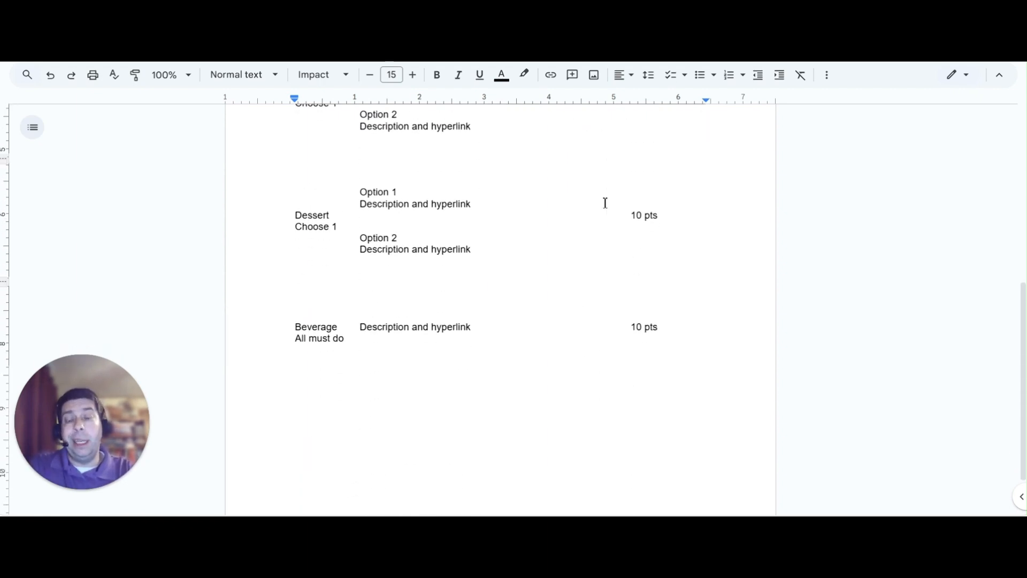
pyautogui.scroll(7, 605, 203)
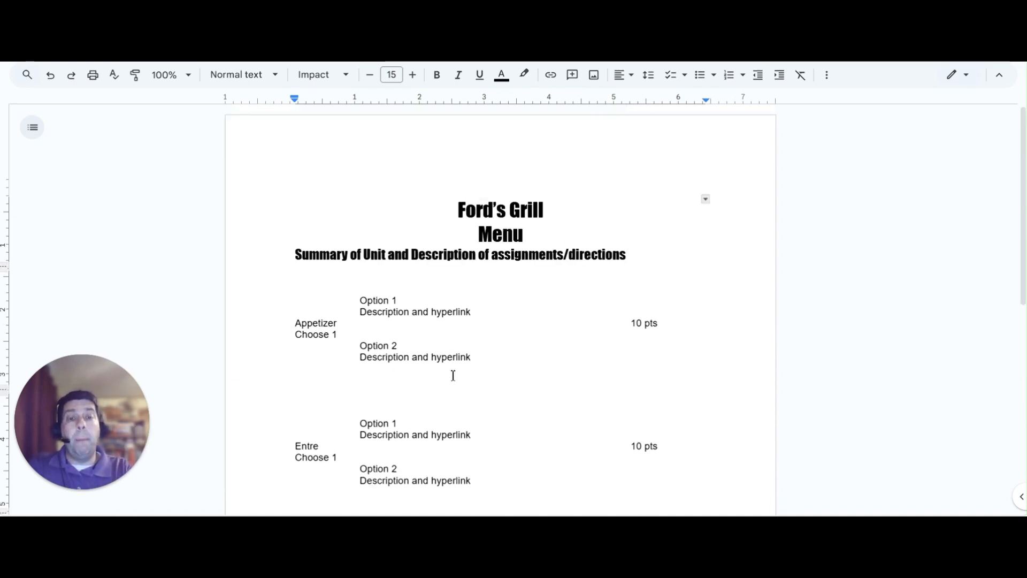
pyautogui.scroll(-2, 451, 373)
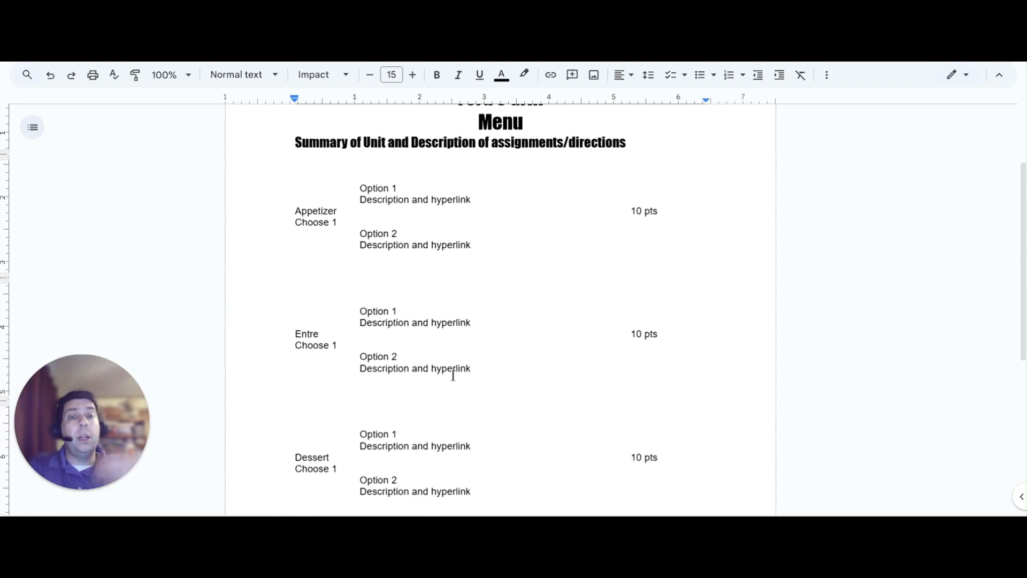
pyautogui.scroll(1, 452, 375)
pyautogui.scroll(-2, 452, 375)
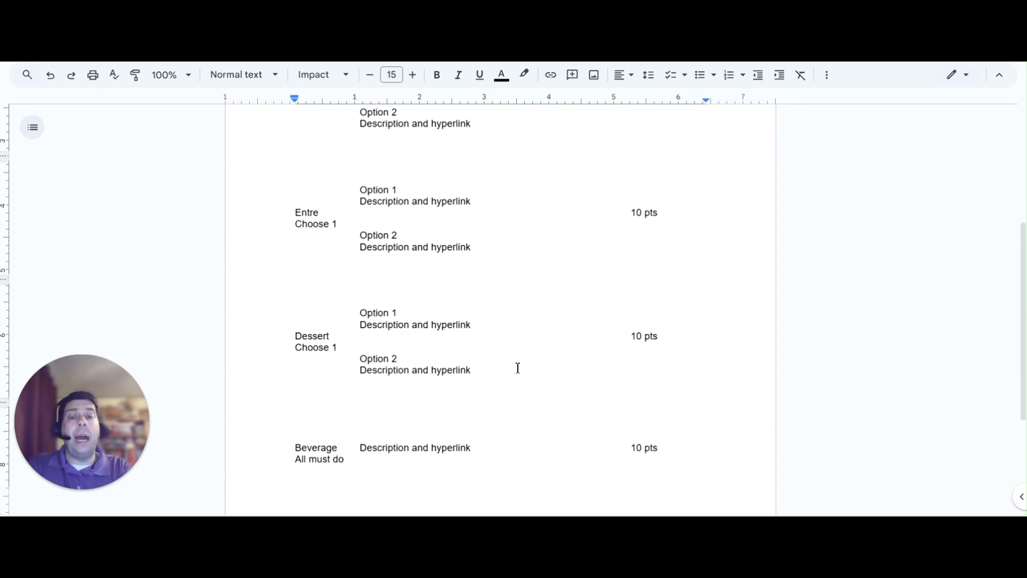
pyautogui.scroll(1, 518, 368)
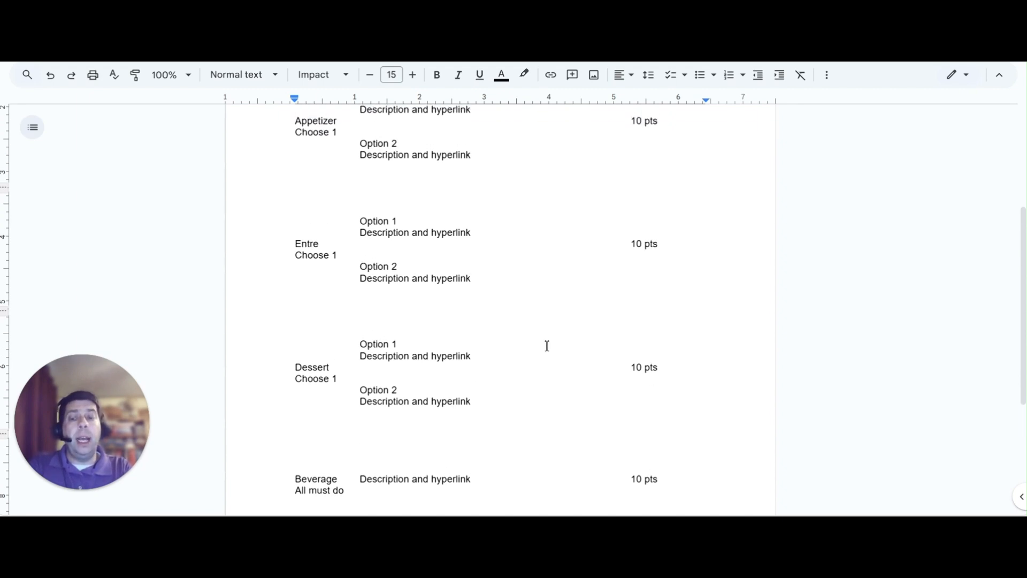